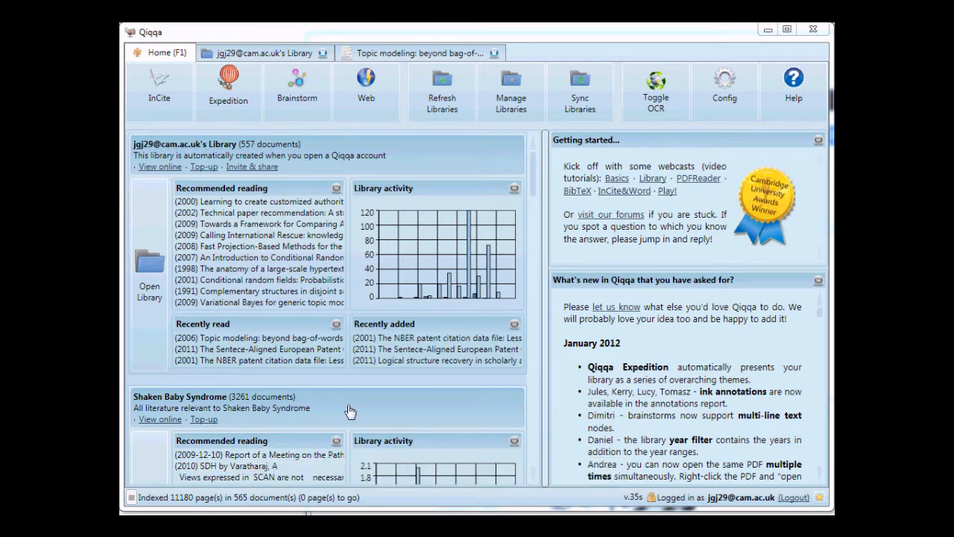
# Start a new brainstorm and collapse its help and metadata areas to enlarge the canvas.
pyautogui.click(296, 80)
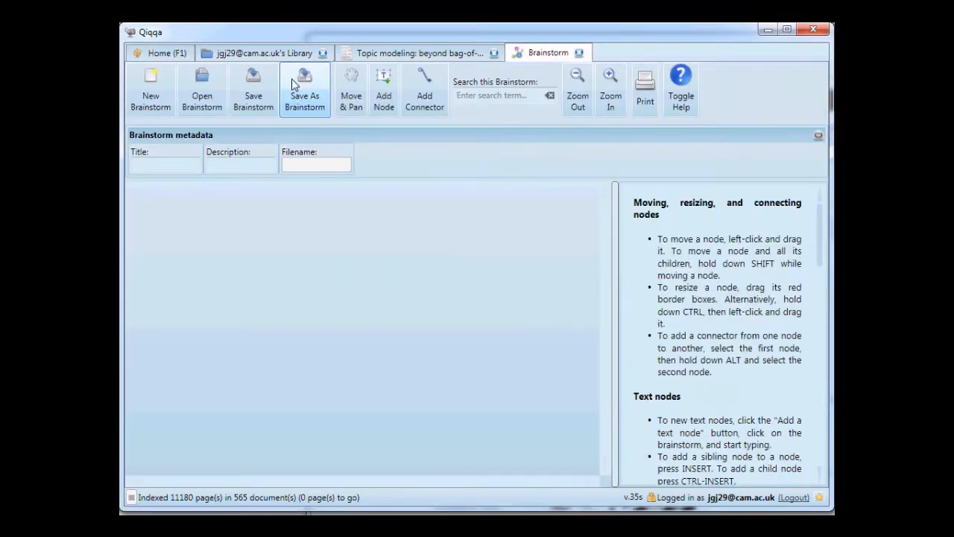
pyautogui.click(384, 91)
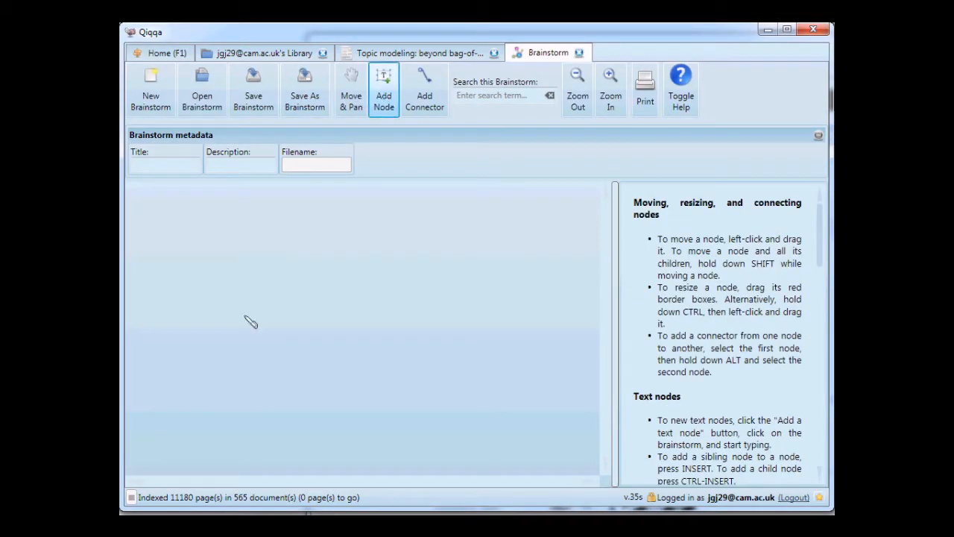
pyautogui.click(616, 259)
pyautogui.click(552, 140)
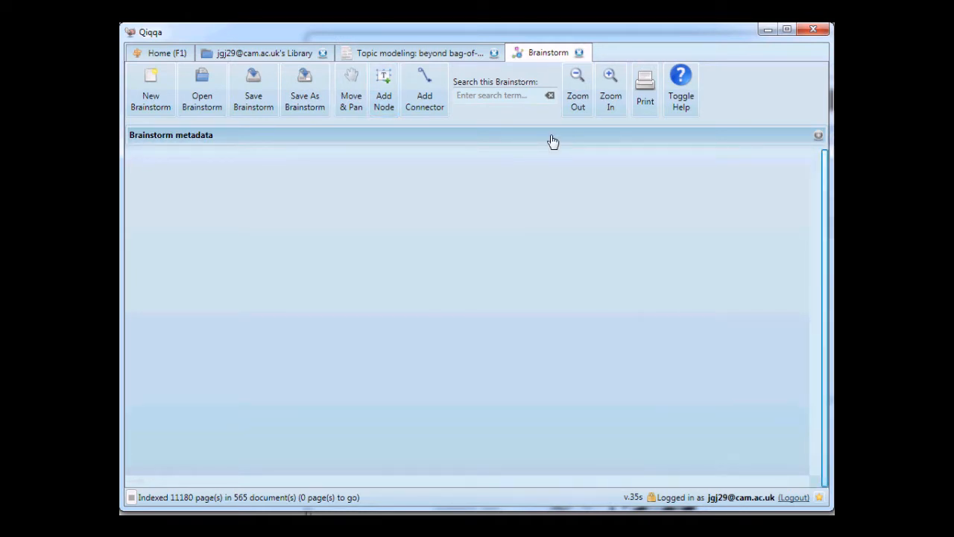
# Add a text node in the middle of the canvas and five more text nodes in a column to its right.
pyautogui.click(384, 101)
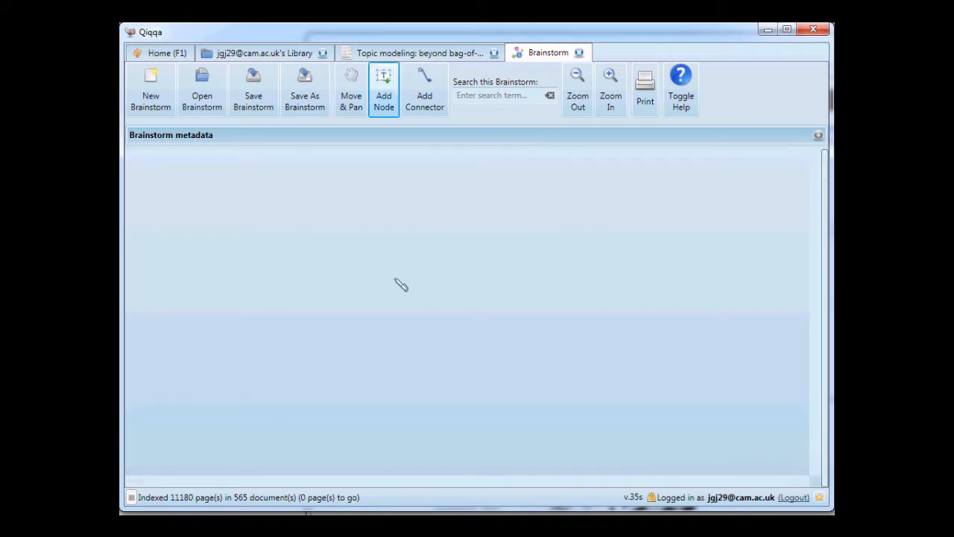
pyautogui.click(397, 282)
pyautogui.click(633, 200)
pyautogui.click(660, 249)
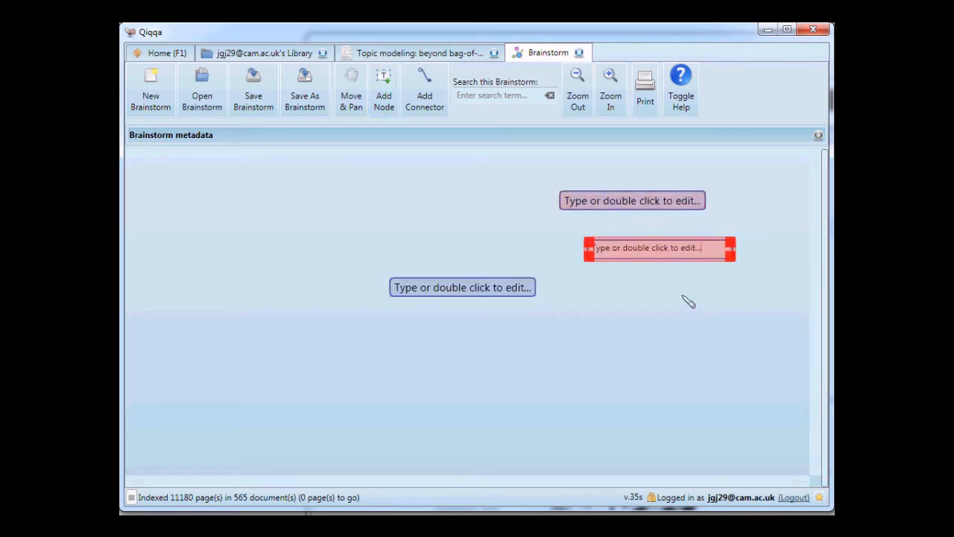
pyautogui.click(681, 295)
pyautogui.click(675, 353)
pyautogui.click(659, 418)
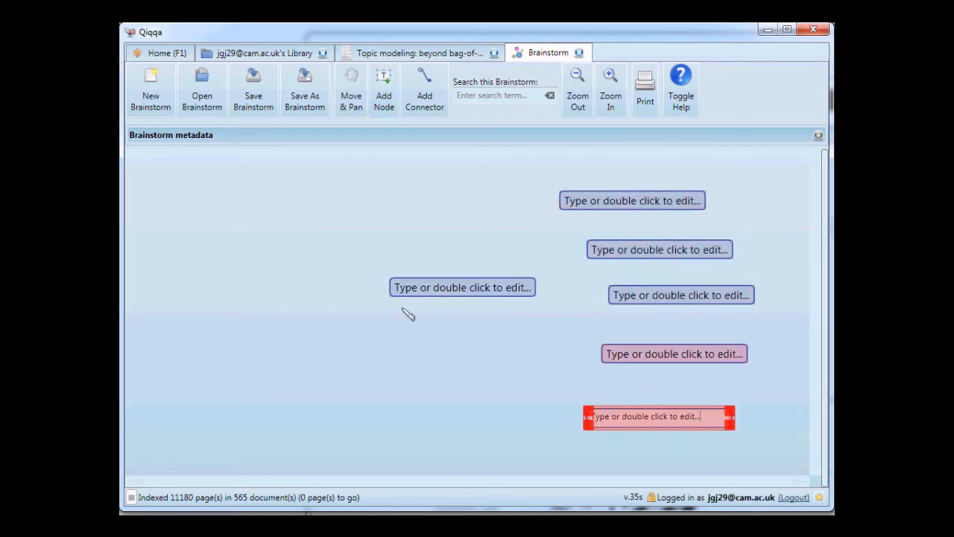
# Set the text of the topmost node in the right column to "hello there".
pyautogui.click(362, 99)
pyautogui.click(646, 209)
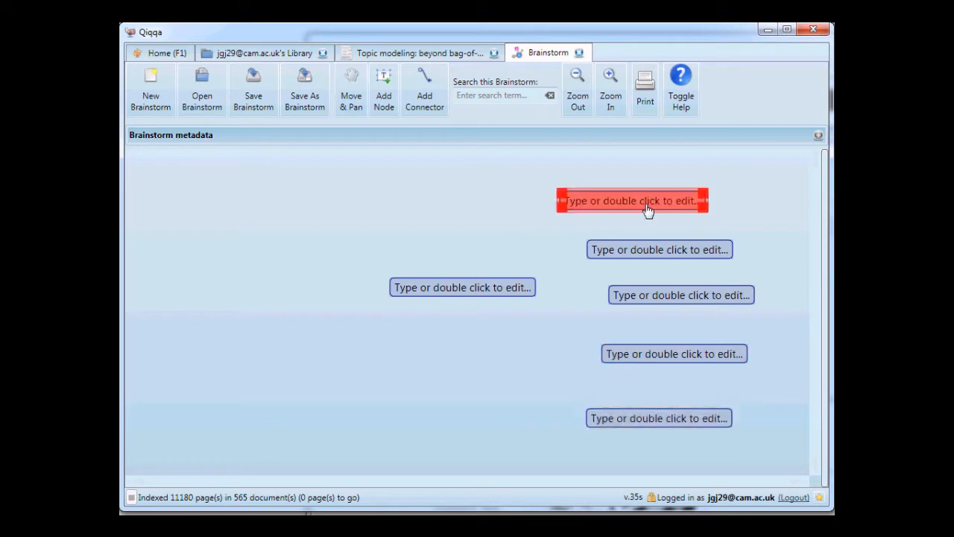
pyautogui.doubleClick(646, 209)
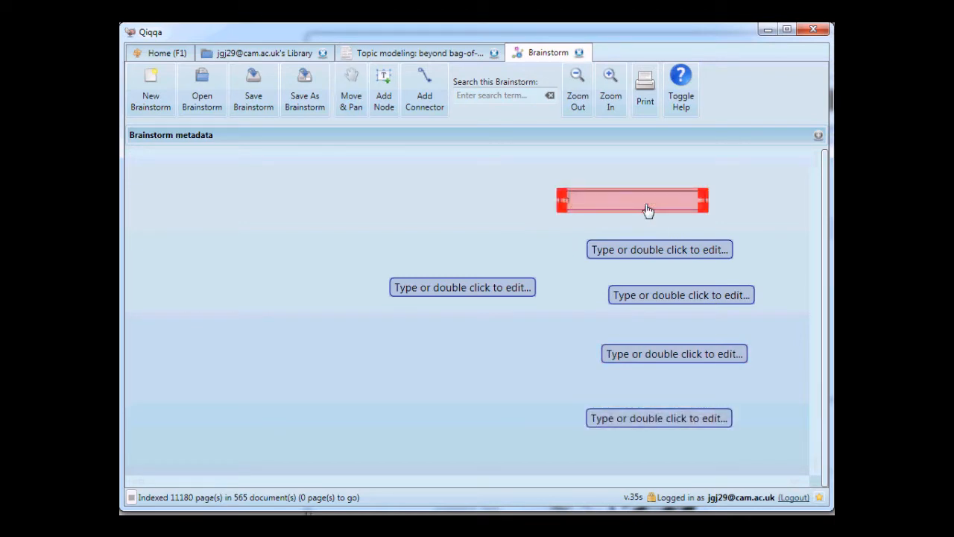
pyautogui.write('hello there')
pyautogui.click(616, 257)
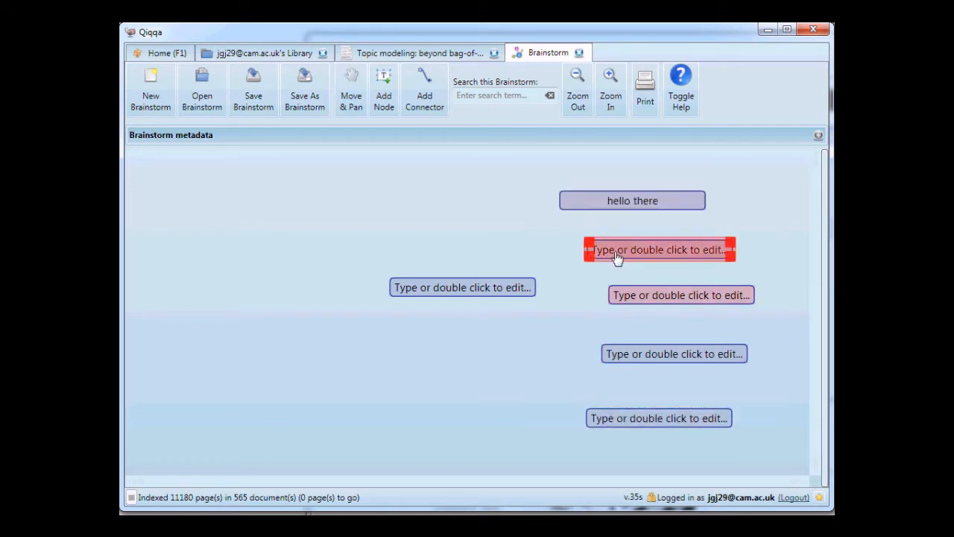
# Connect the central node to each of the five nodes in the column, and shift the whole group slightly to the right.
pyautogui.click(452, 292)
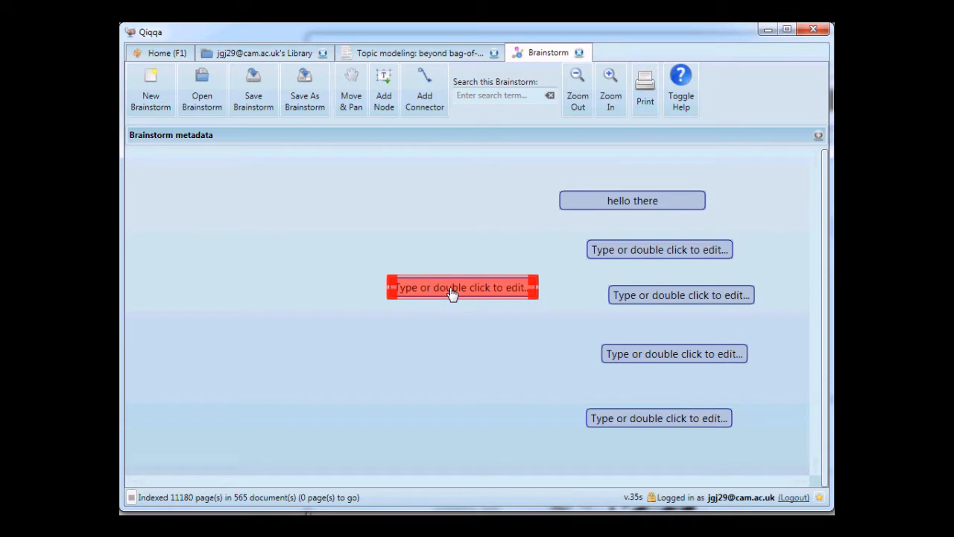
pyautogui.keyDown('shift'); pyautogui.click(641, 201); pyautogui.keyUp('shift')
pyautogui.keyDown('shift'); pyautogui.click(664, 250); pyautogui.keyUp('shift')
pyautogui.keyDown('shift'); pyautogui.click(677, 294); pyautogui.keyUp('shift')
pyautogui.keyDown('shift'); pyautogui.click(667, 353); pyautogui.keyUp('shift')
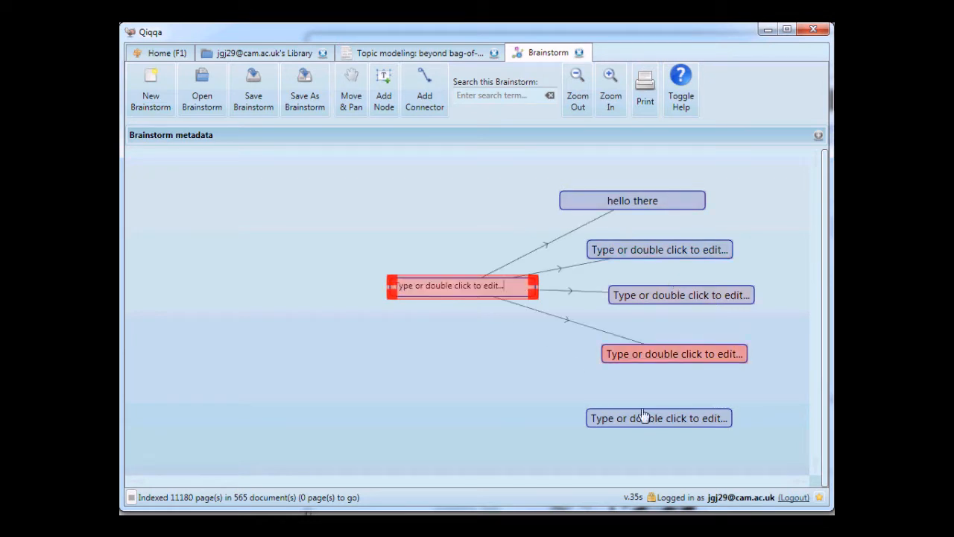
pyautogui.keyDown('shift'); pyautogui.click(646, 419); pyautogui.keyUp('shift')
pyautogui.click(411, 345)
pyautogui.moveTo(422, 294); pyautogui.dragTo(454, 300)
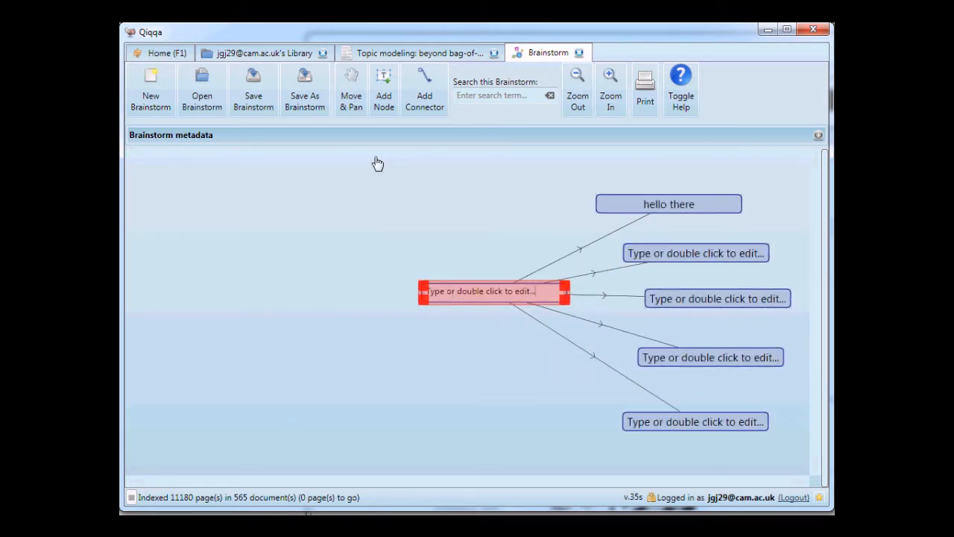
# Copy the Apollo clipart from the Google image results in the browser and paste it into the brainstorm as an image node.
pyautogui.hotkey('alt', 'Tab')
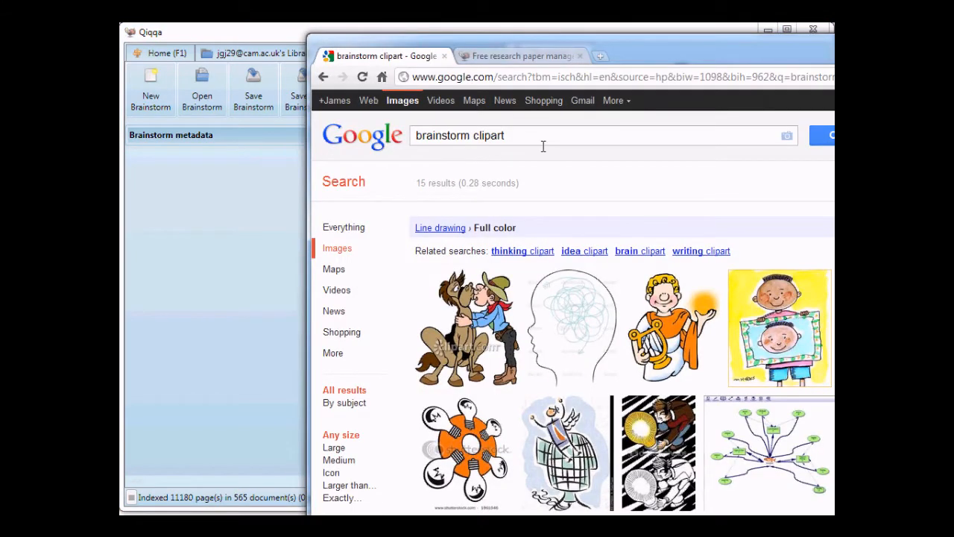
pyautogui.moveTo(612, 373)
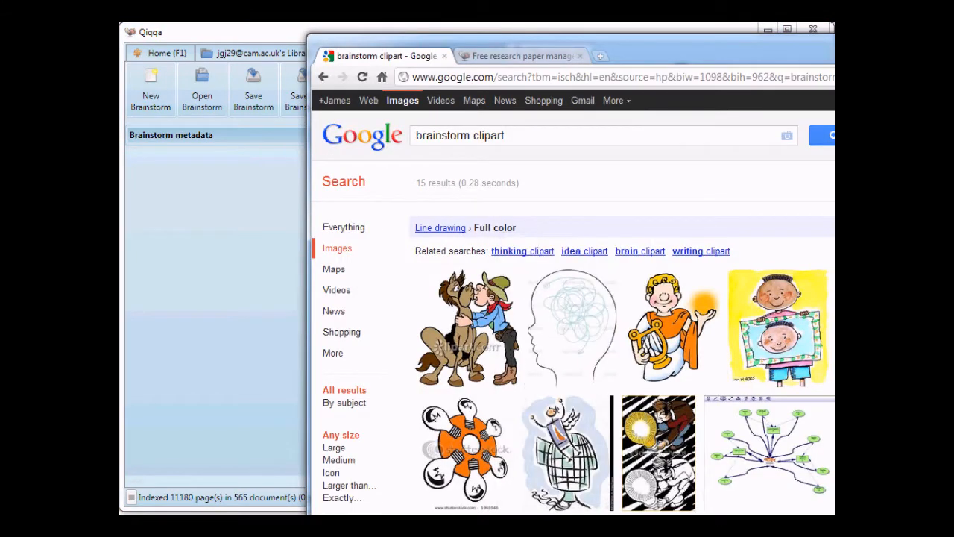
pyautogui.rightClick(671, 319)
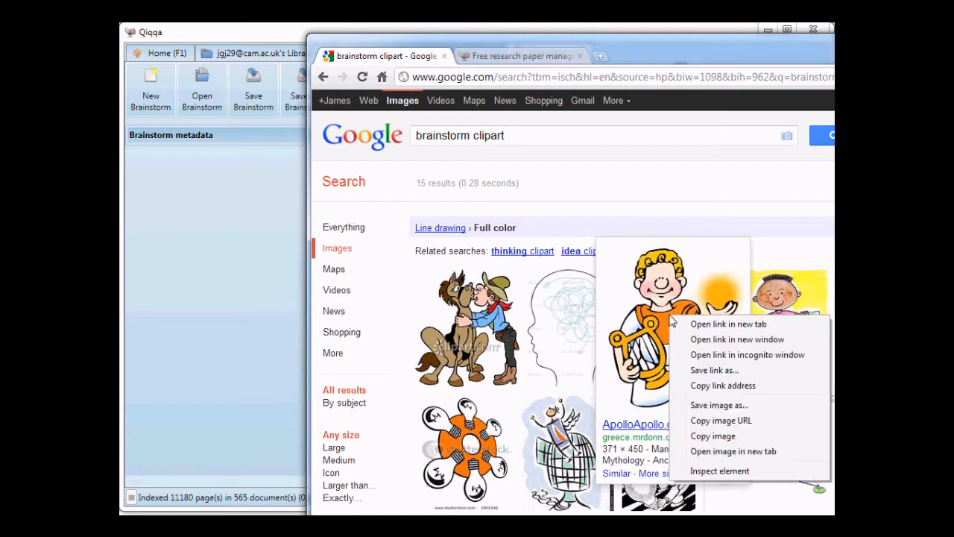
pyautogui.click(712, 436)
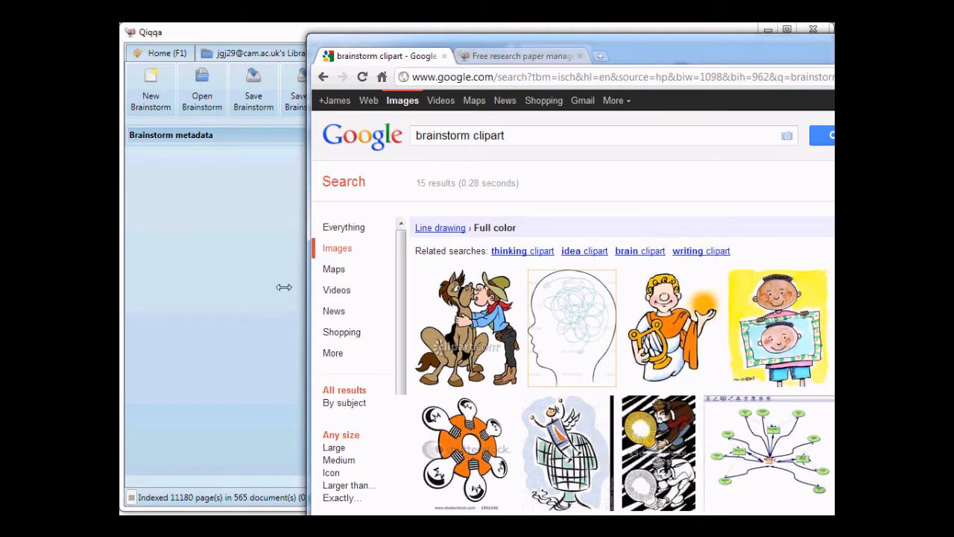
pyautogui.click(187, 217)
pyautogui.hotkey('ctrl', 'v')
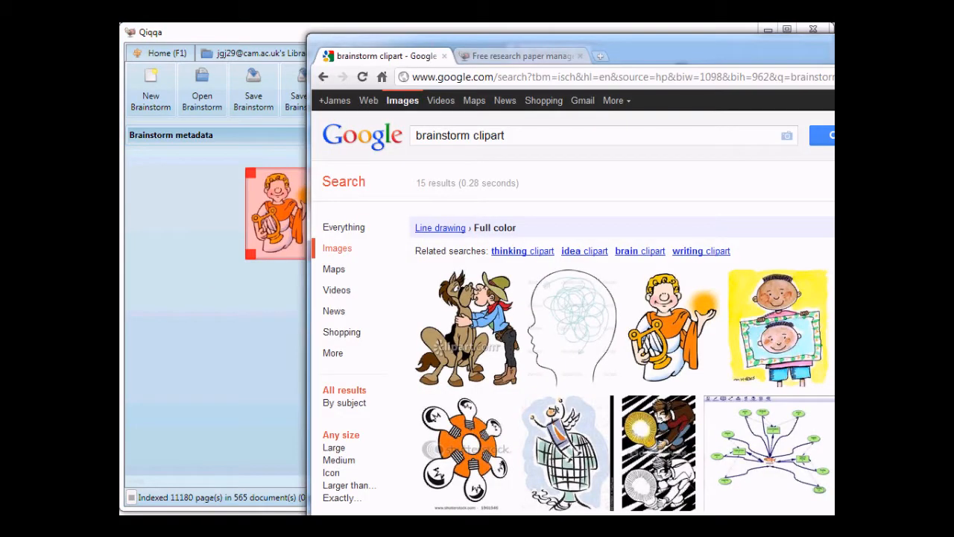
# Copy the "I'm thankful" turkey clipart from the browser and paste it into the brainstorm beneath the Apollo image.
pyautogui.moveTo(779, 55); pyautogui.dragTo(603, 48)
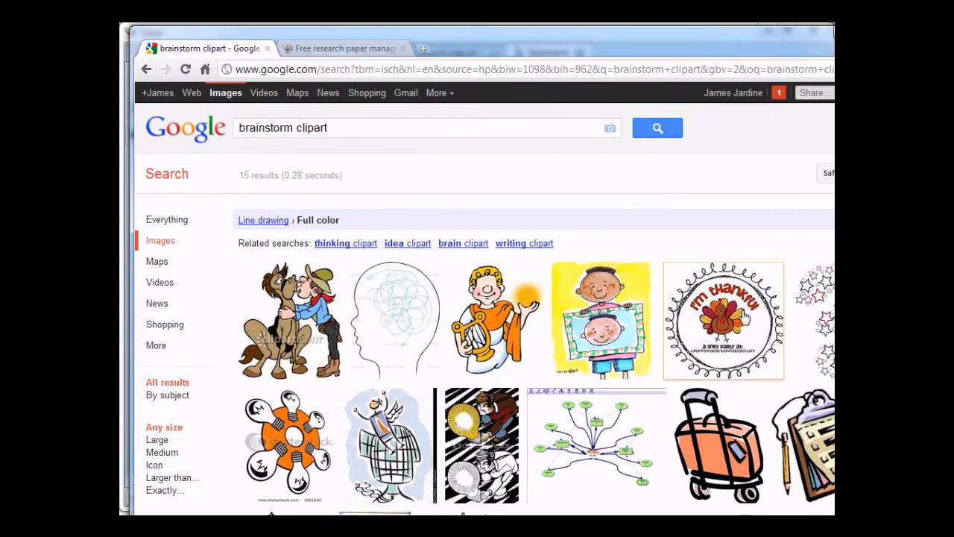
pyautogui.rightClick(743, 312)
pyautogui.click(801, 433)
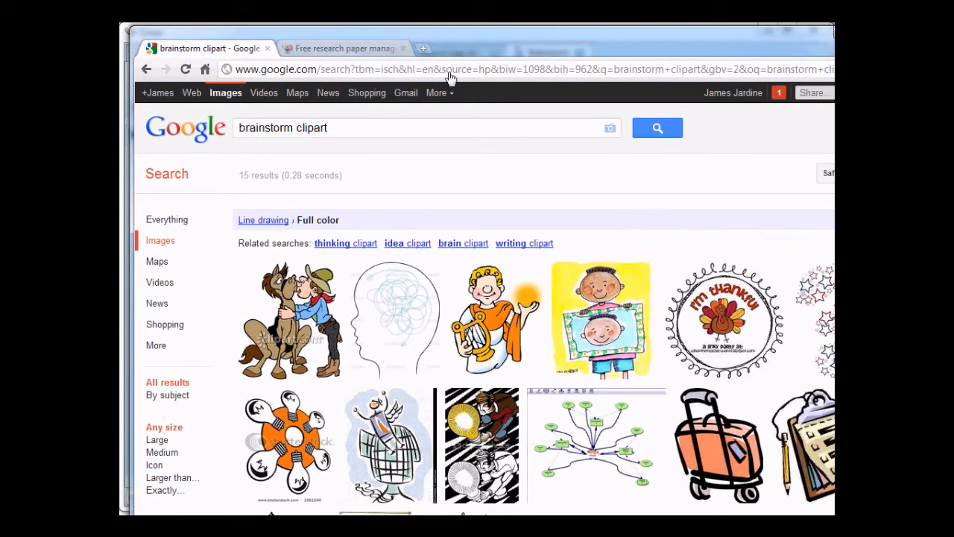
pyautogui.hotkey('alt', 'Tab')
pyautogui.hotkey('ctrl', 'v')
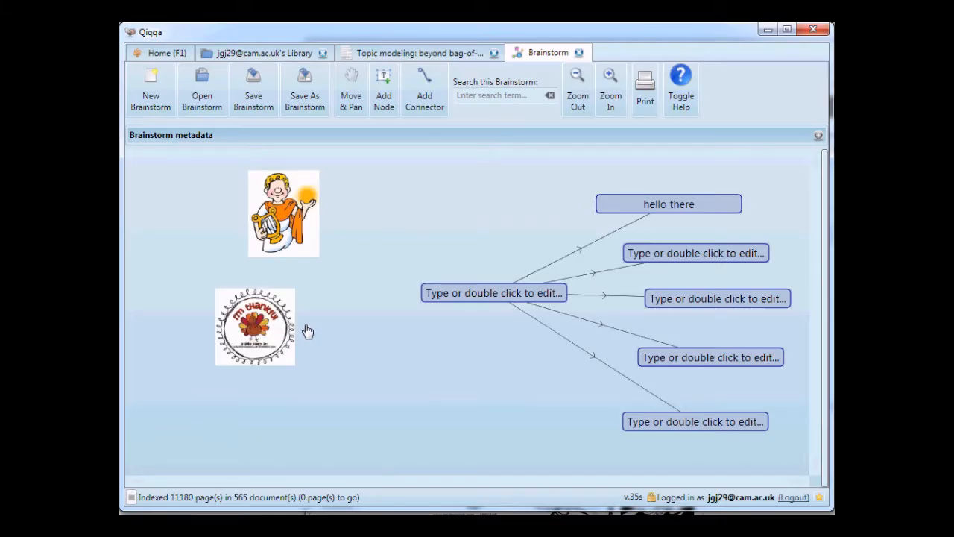
pyautogui.moveTo(290, 313); pyautogui.dragTo(314, 330)
# Connect the central node to the turkey and Apollo images, and move the turkey image slightly to the right.
pyautogui.click(446, 300)
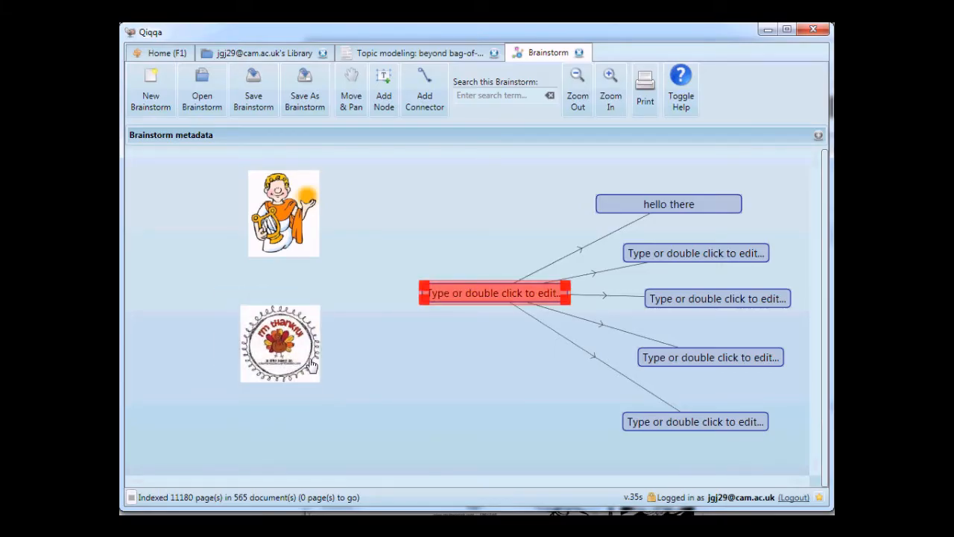
pyautogui.click(308, 359)
pyautogui.keyDown('ctrl'); pyautogui.click(456, 302); pyautogui.keyUp('ctrl')
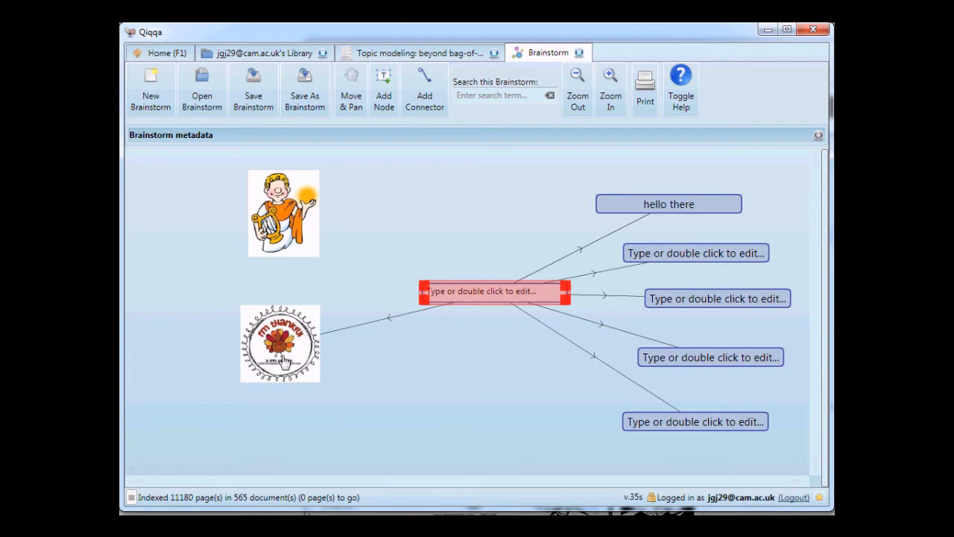
pyautogui.moveTo(283, 359); pyautogui.dragTo(313, 355)
pyautogui.hotkey('alt', 'Tab')
pyautogui.click(497, 66)
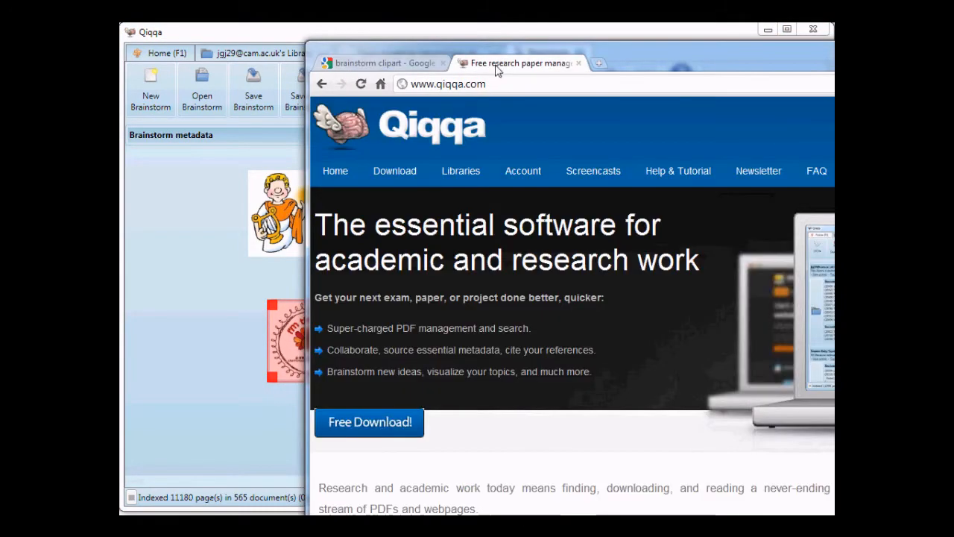
pyautogui.moveTo(402, 84); pyautogui.dragTo(211, 293)
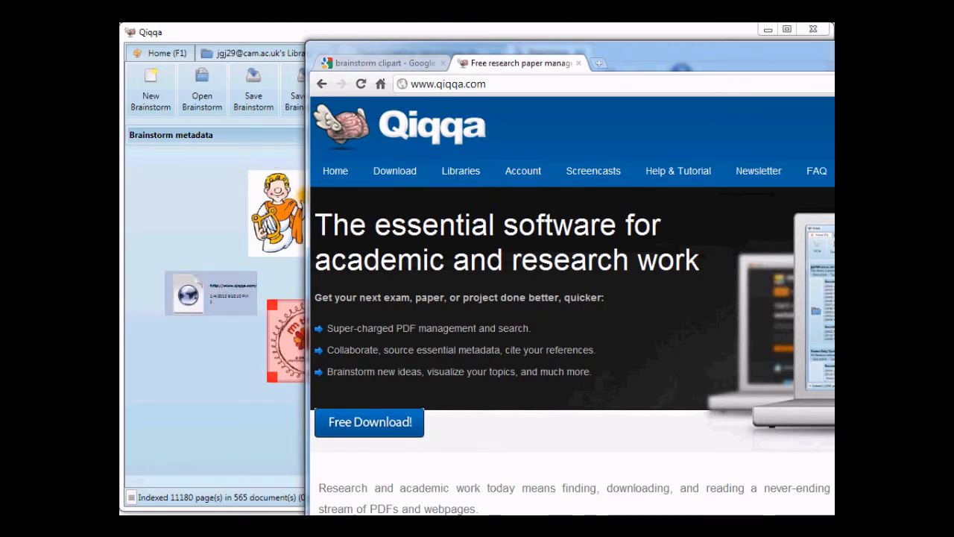
# Move the website node below the central node and enlarge it, and open its linked page in the browser to test it.
pyautogui.hotkey('alt', 'Tab')
pyautogui.moveTo(226, 305); pyautogui.dragTo(371, 420)
pyautogui.moveTo(434, 401); pyautogui.dragTo(562, 383)
pyautogui.doubleClick(496, 365)
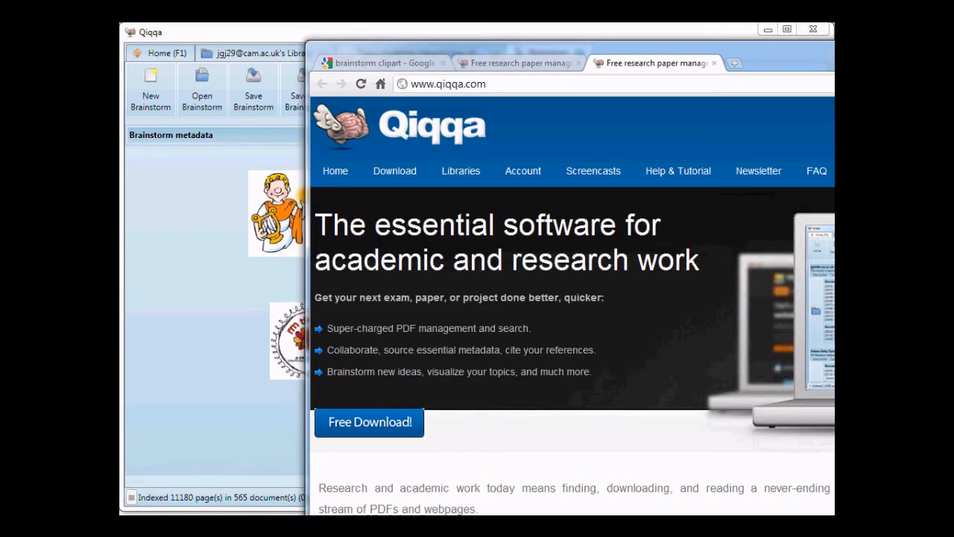
pyautogui.hotkey('alt', 'Tab')
# Connect the central node to the website node and place the website node above it.
pyautogui.moveTo(493, 371); pyautogui.dragTo(436, 450)
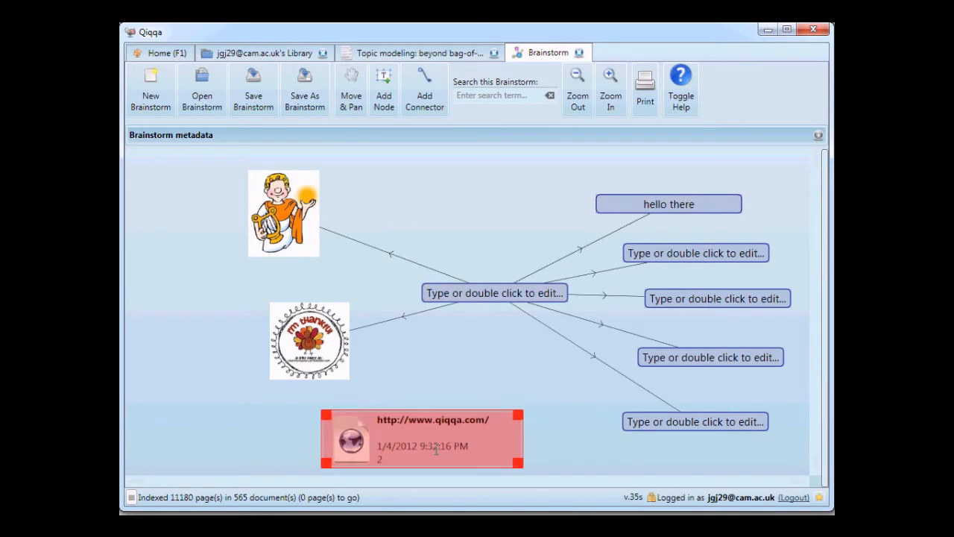
pyautogui.moveTo(492, 293)
pyautogui.mouseDown()
pyautogui.moveTo(440, 441)
pyautogui.moveTo(456, 217)
pyautogui.moveTo(493, 165)
pyautogui.mouseUp()
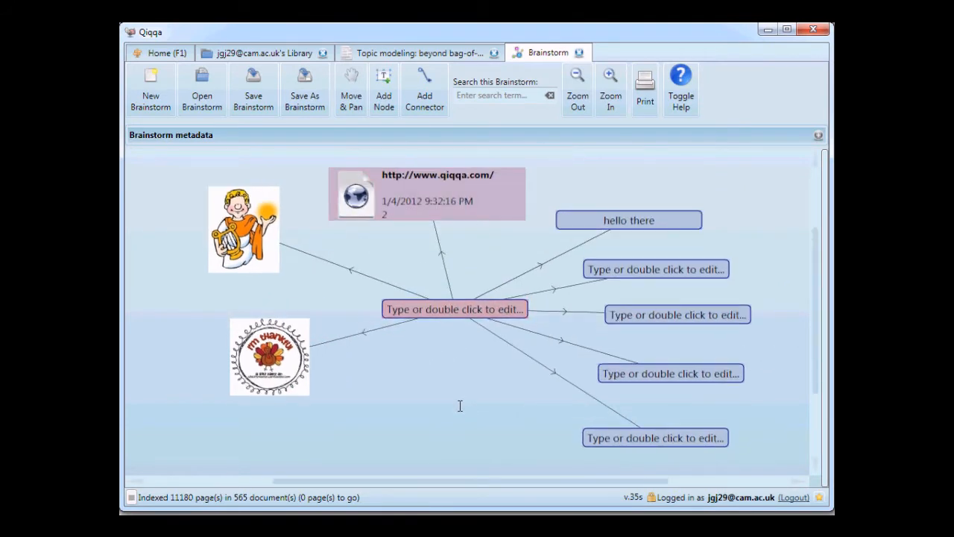
pyautogui.scroll(-3, 481, 395)
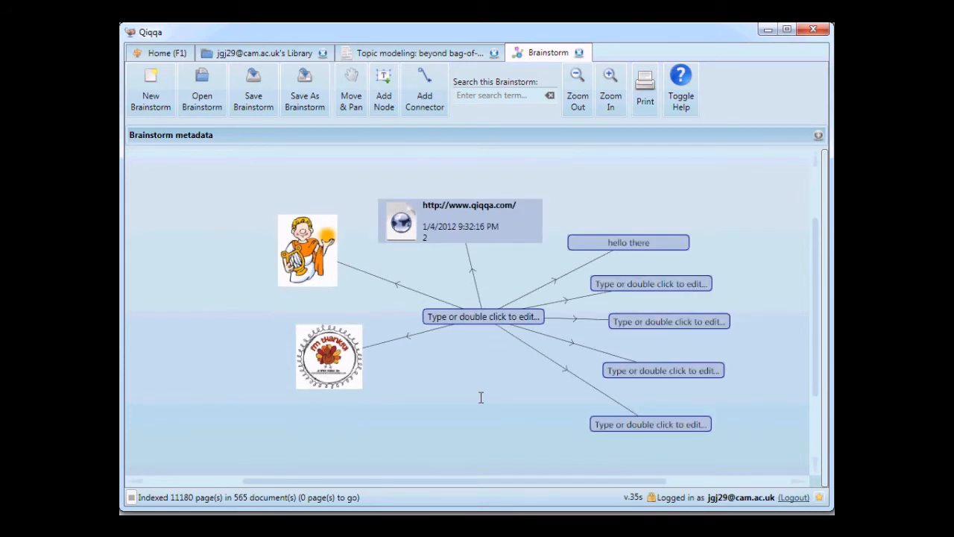
pyautogui.scroll(-2, 477, 354)
pyautogui.scroll(2, 480, 319)
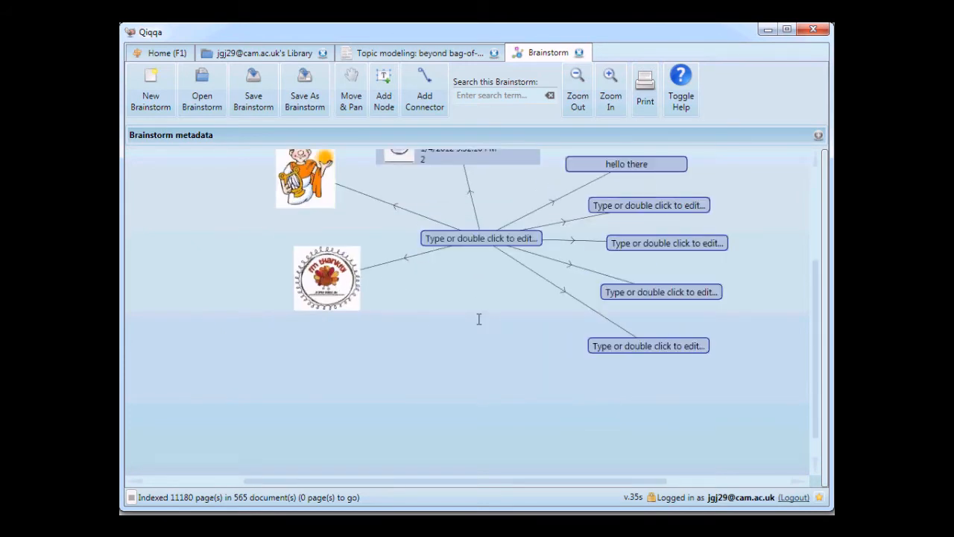
pyautogui.click(451, 238)
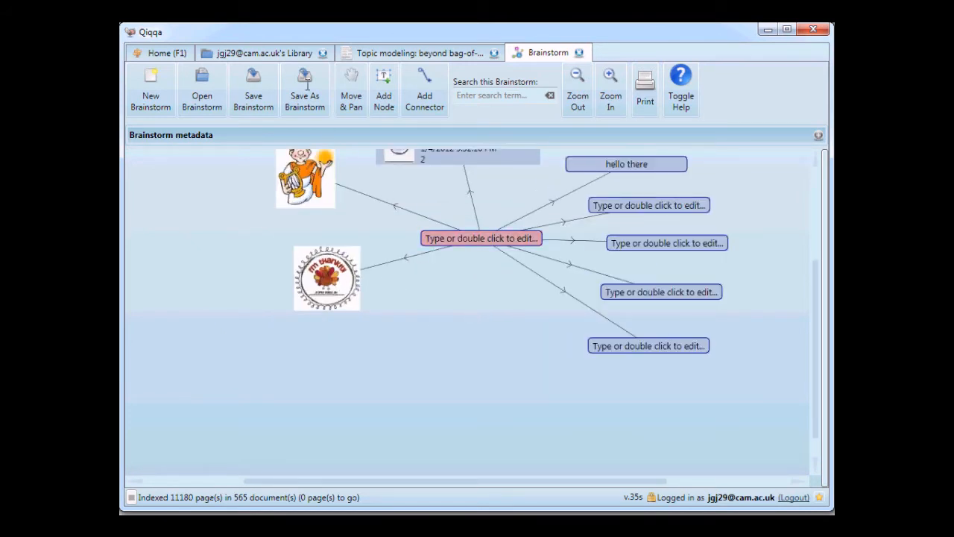
# Explore the open paper "Topic modeling: beyond bag-of-words" in a separate brainstorm, and close that brainstorm.
pyautogui.click(265, 53)
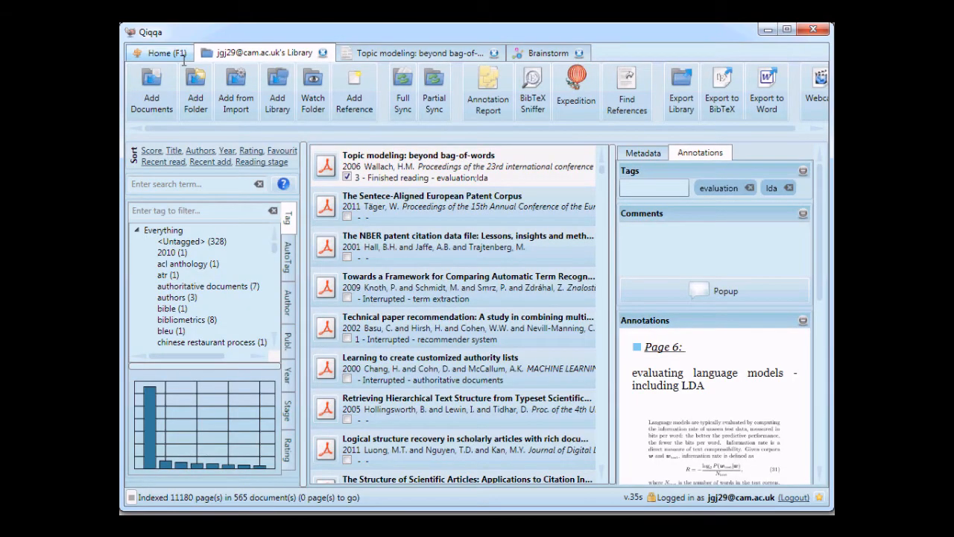
pyautogui.click(418, 53)
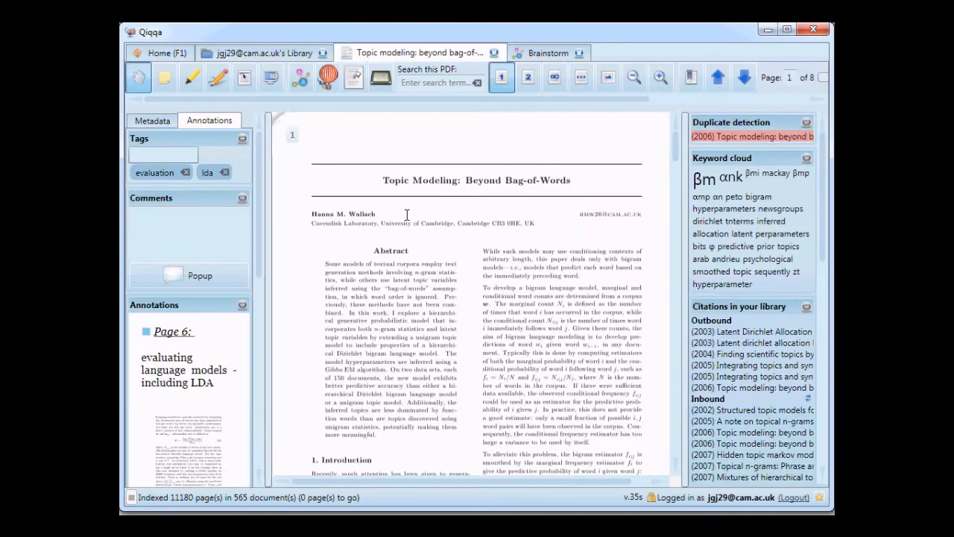
pyautogui.click(301, 76)
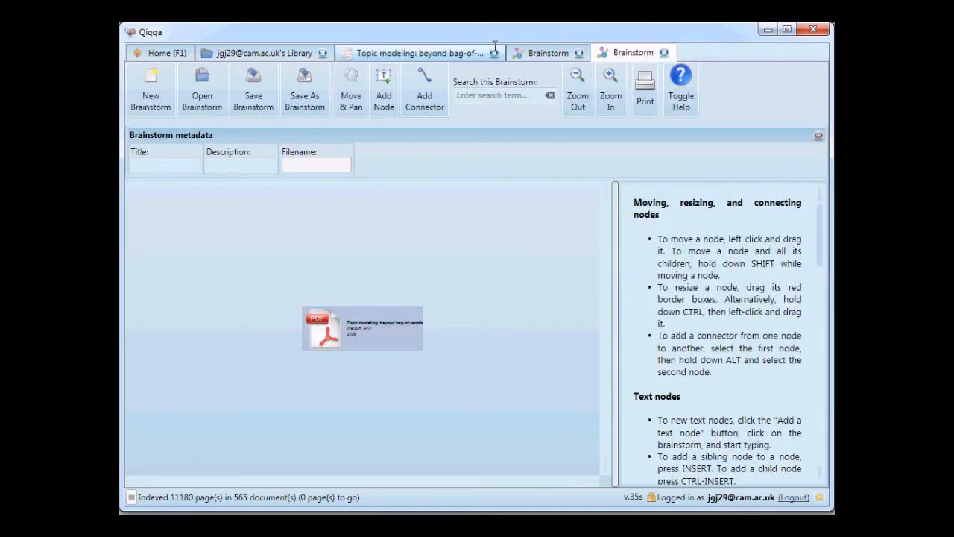
pyautogui.click(664, 53)
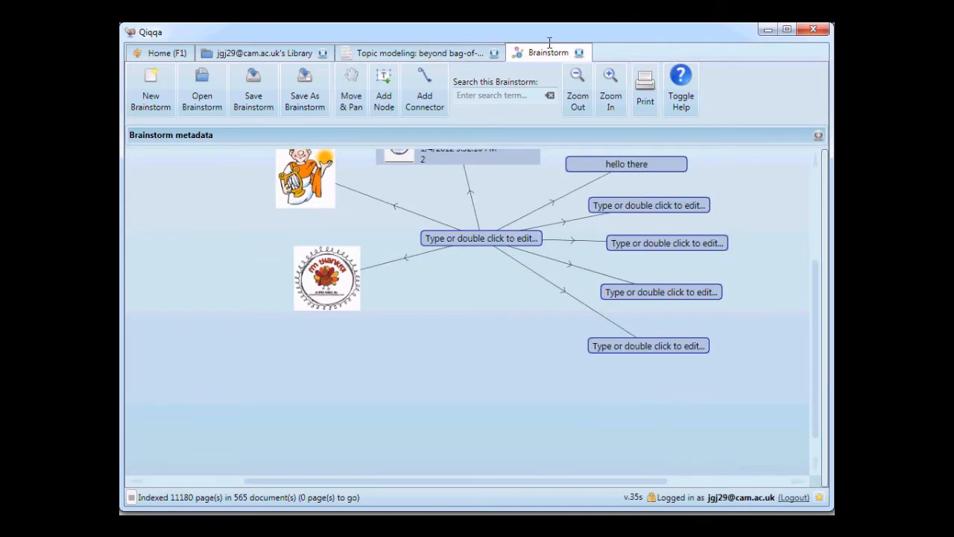
# Add the library paper "Topic modeling: beyond bag-of-words" to the brainstorm below the central node and connect the central node to it.
pyautogui.click(283, 52)
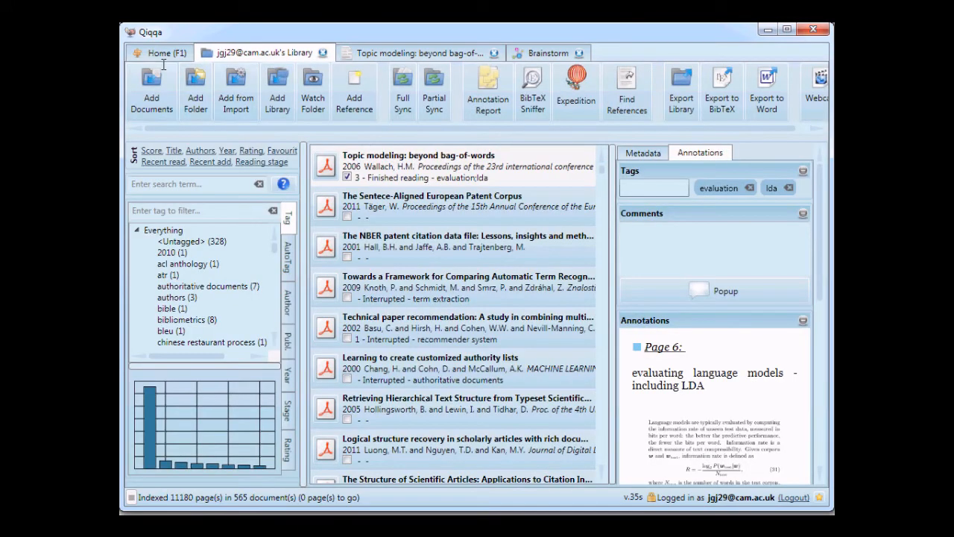
pyautogui.moveTo(325, 164)
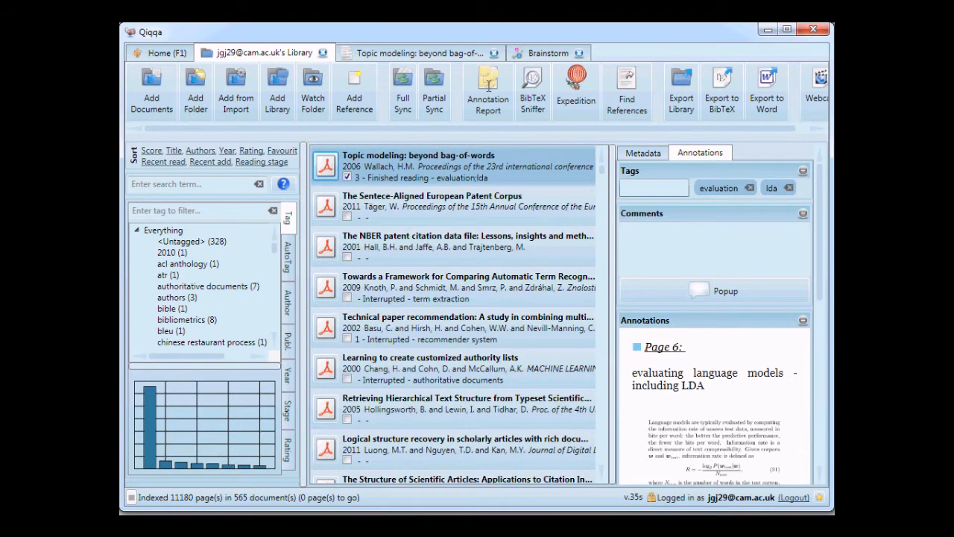
pyautogui.click(545, 54)
pyautogui.moveTo(470, 332); pyautogui.dragTo(457, 399)
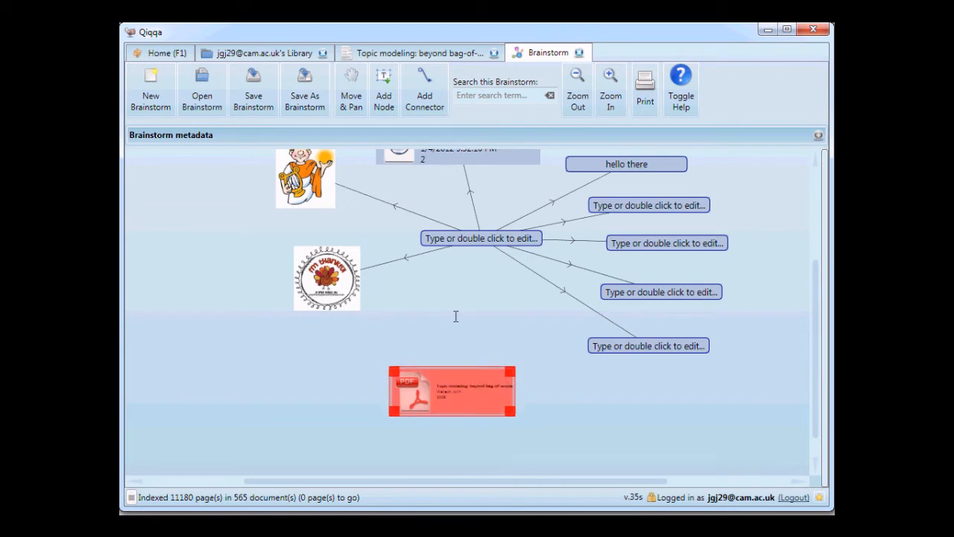
pyautogui.click(470, 248)
pyautogui.moveTo(470, 248); pyautogui.dragTo(457, 391)
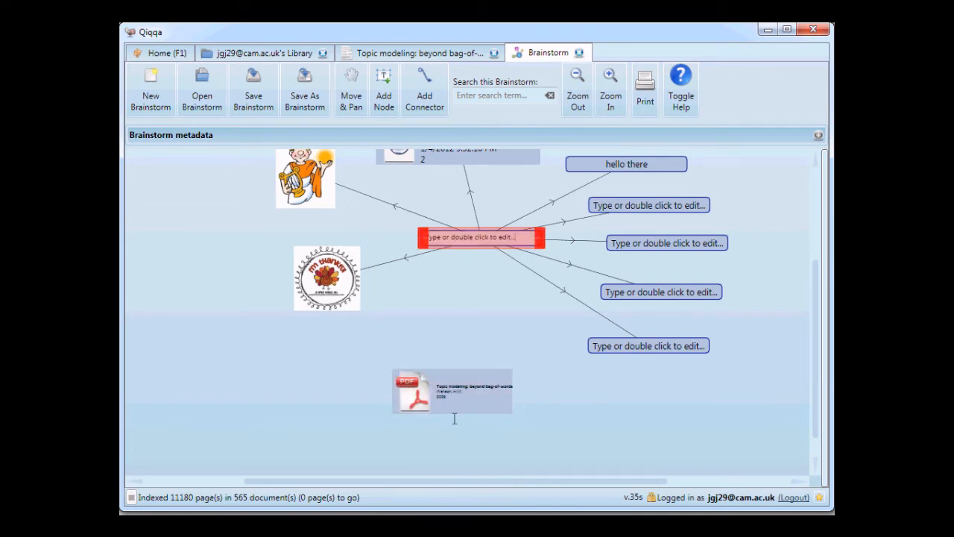
# Expand the "Topic modeling: beyond bag-of-words" paper node into its author and place the author node below it.
pyautogui.scroll(3, 456, 391)
pyautogui.moveTo(598, 405); pyautogui.dragTo(590, 258)
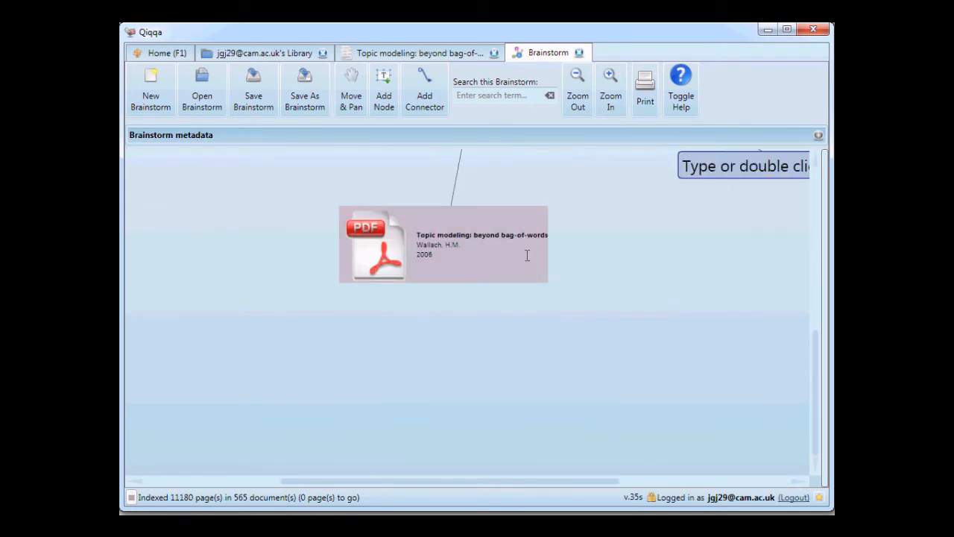
pyautogui.moveTo(489, 253); pyautogui.dragTo(473, 316)
pyautogui.moveTo(450, 359); pyautogui.dragTo(468, 306)
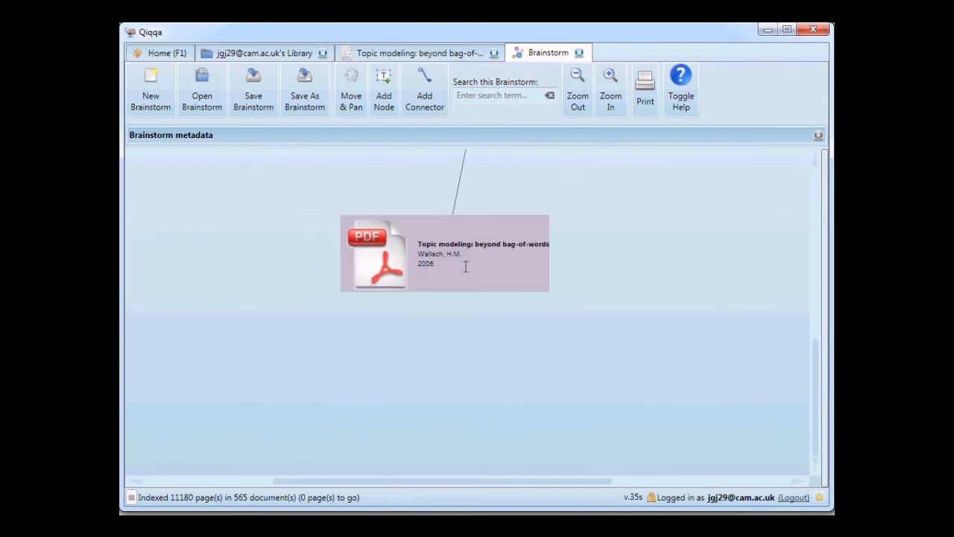
pyautogui.moveTo(465, 266); pyautogui.dragTo(470, 233)
pyautogui.press('a')
pyautogui.moveTo(478, 386); pyautogui.dragTo(474, 264)
pyautogui.click(423, 345)
pyautogui.moveTo(418, 351); pyautogui.dragTo(397, 309)
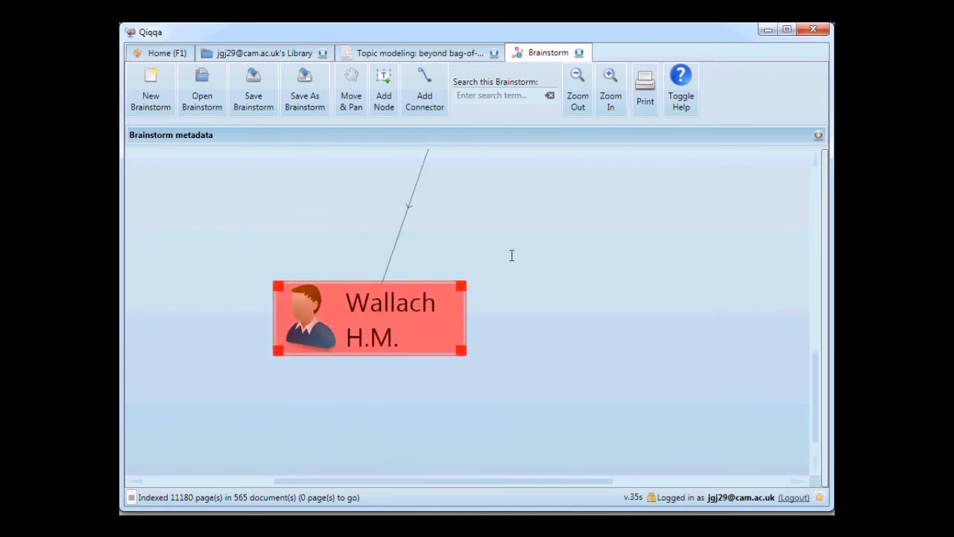
# Expand the author node into all of that author's papers.
pyautogui.click(511, 255)
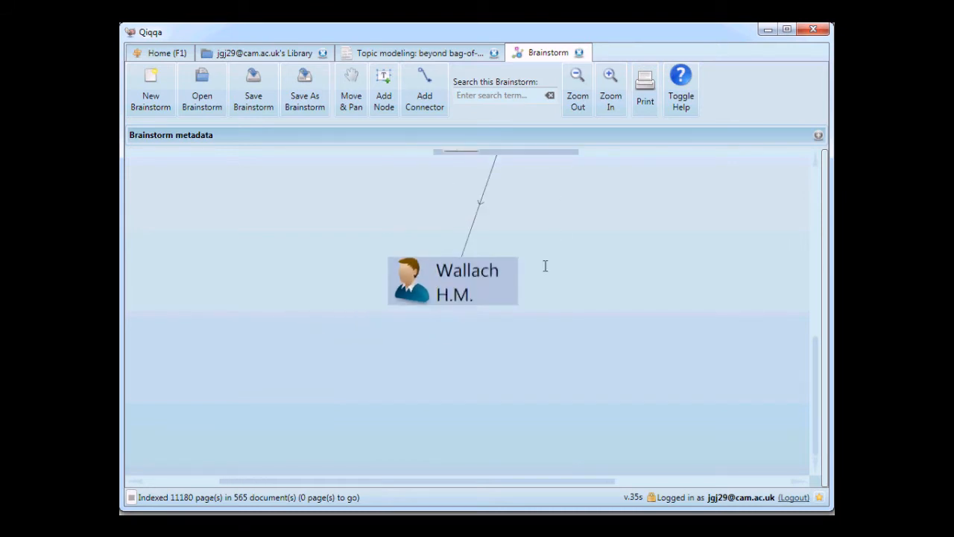
pyautogui.click(460, 339)
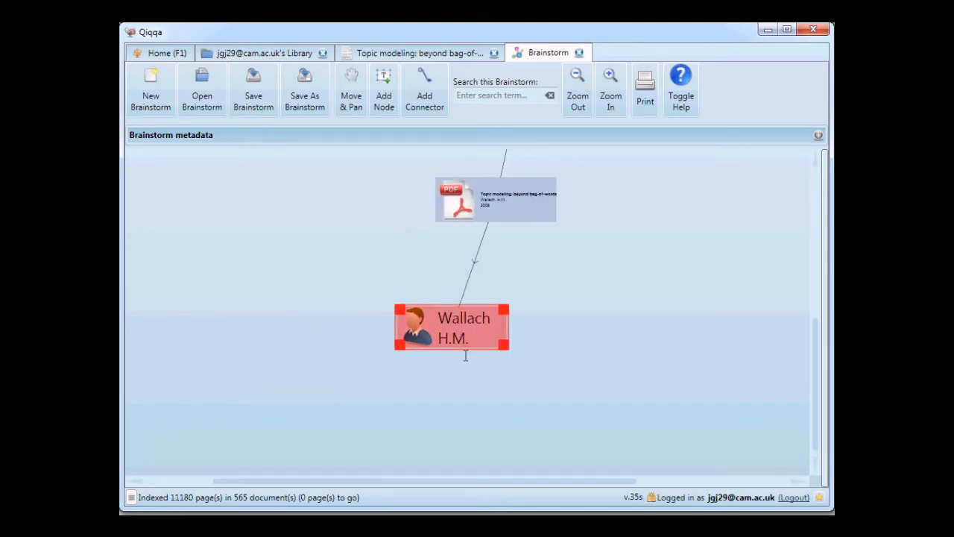
pyautogui.press('d')
pyautogui.scroll(3, 432, 397)
# Spread the author's paper nodes into a wide fan around the author node so they no longer overlap.
pyautogui.moveTo(306, 375); pyautogui.dragTo(132, 389)
pyautogui.moveTo(566, 375); pyautogui.dragTo(629, 310)
pyautogui.moveTo(617, 382); pyautogui.dragTo(714, 362)
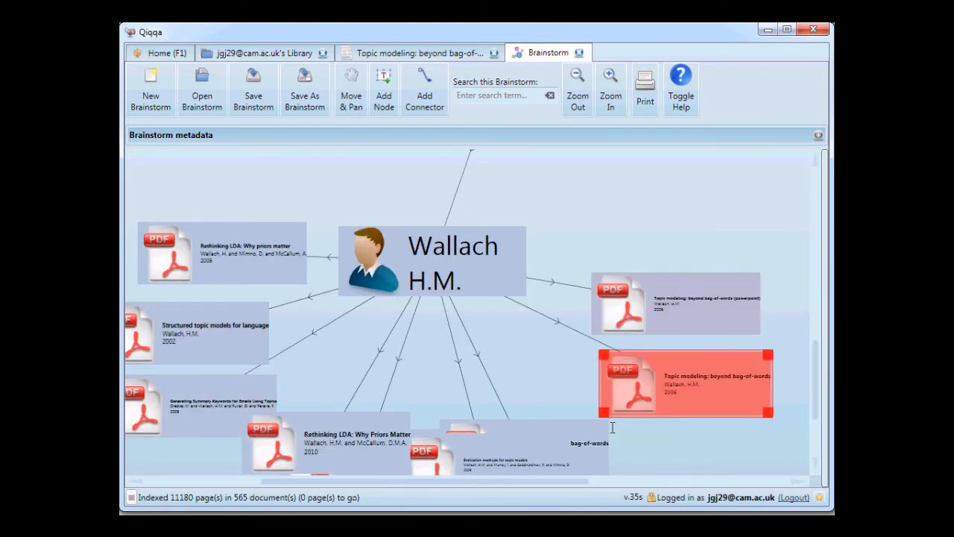
pyautogui.moveTo(609, 440); pyautogui.dragTo(754, 447)
pyautogui.moveTo(544, 403); pyautogui.dragTo(541, 254)
pyautogui.moveTo(515, 319); pyautogui.dragTo(595, 400)
pyautogui.moveTo(388, 331); pyautogui.dragTo(400, 420)
pyautogui.moveTo(354, 303); pyautogui.dragTo(298, 341)
pyautogui.moveTo(539, 261); pyautogui.dragTo(537, 352)
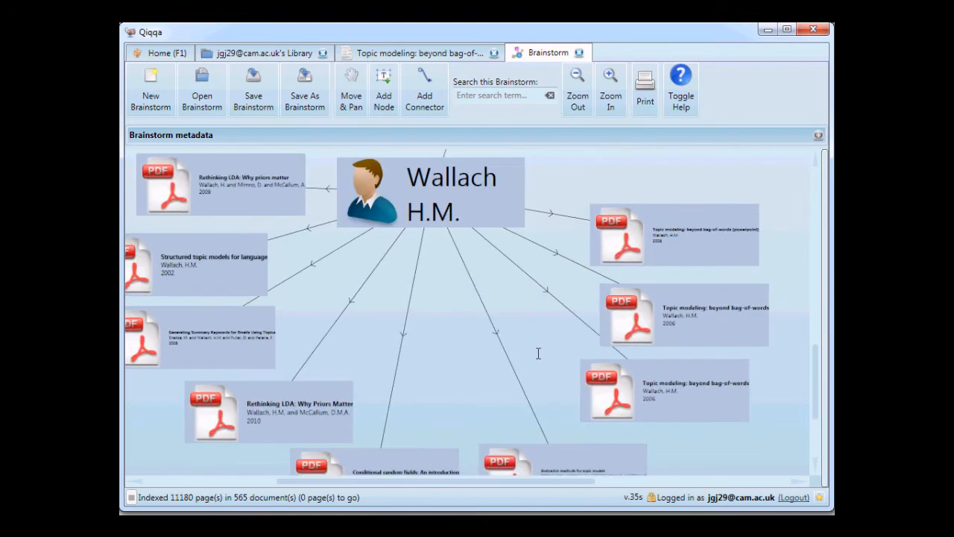
# Expand the original "Topic modeling: beyond bag-of-words" node into its cited papers and move the "Latent Dirichlet Allocation" paper far to its left.
pyautogui.scroll(-1, 536, 352)
pyautogui.scroll(2, 532, 350)
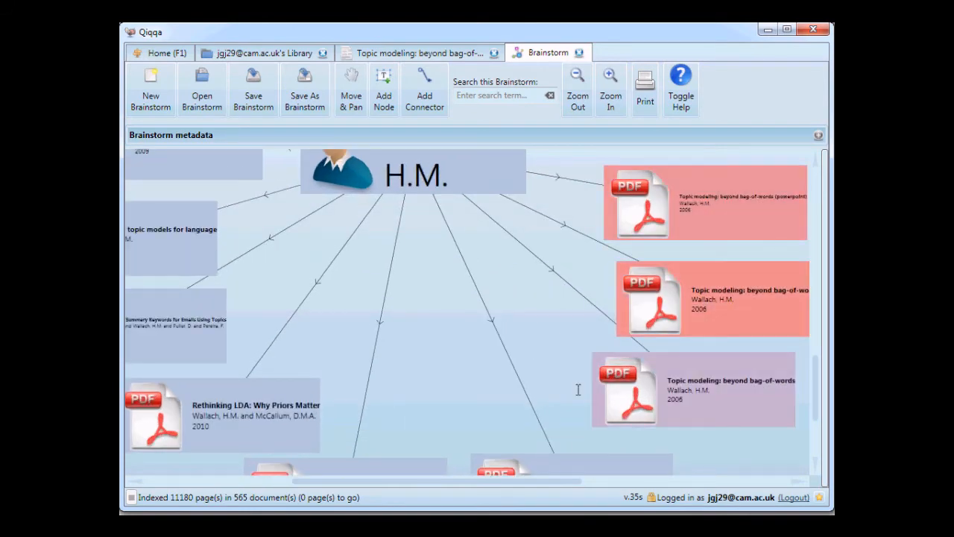
pyautogui.moveTo(576, 390); pyautogui.dragTo(659, 257)
pyautogui.moveTo(462, 227); pyautogui.dragTo(522, 354)
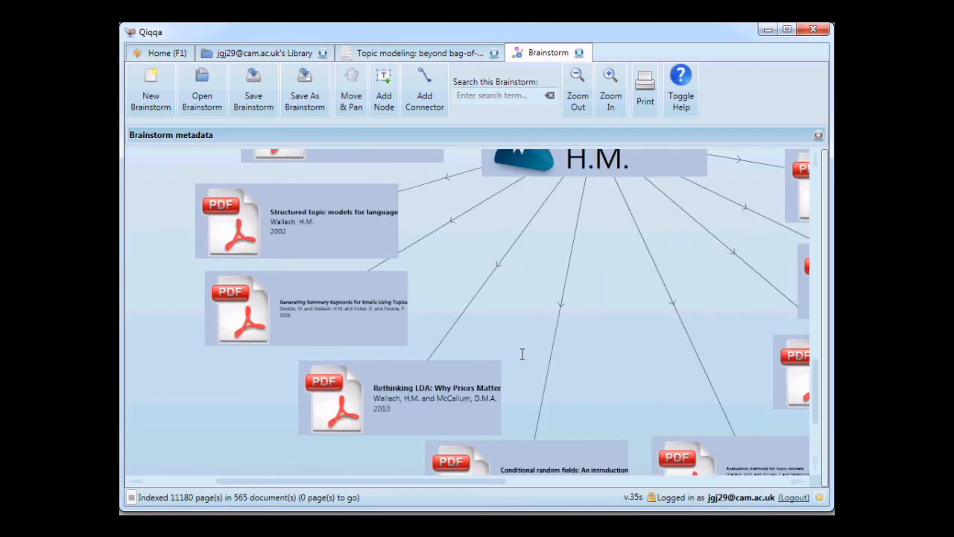
pyautogui.moveTo(778, 334); pyautogui.dragTo(574, 353)
pyautogui.moveTo(389, 262); pyautogui.dragTo(475, 404)
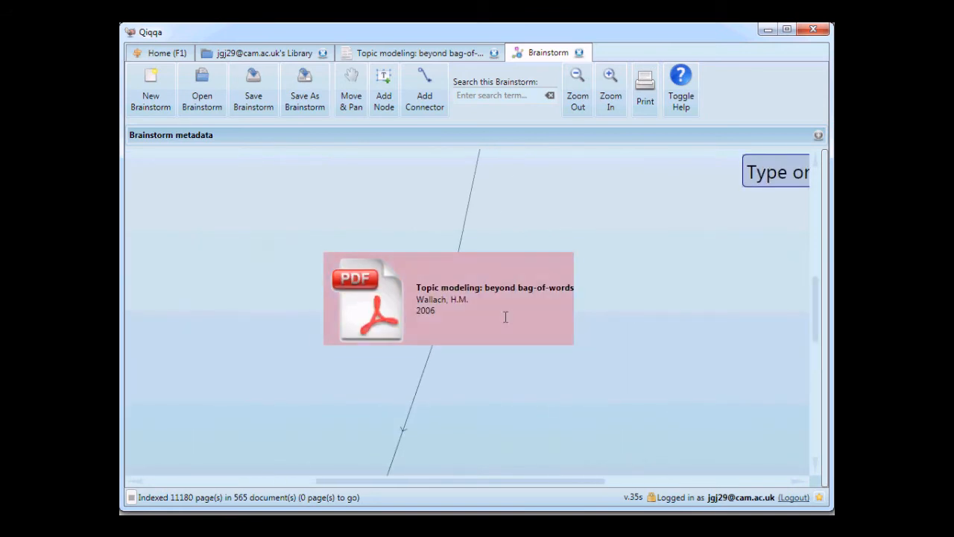
pyautogui.click(505, 316)
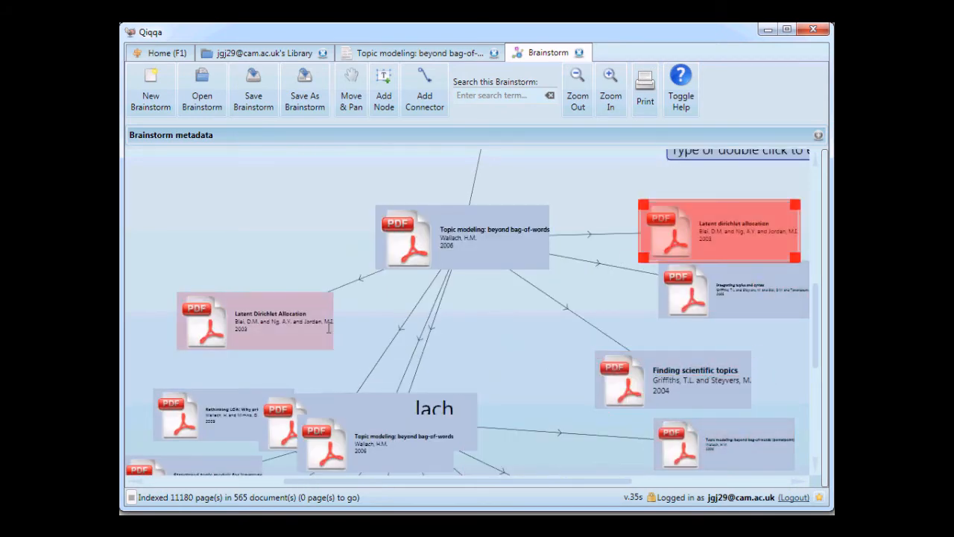
pyautogui.moveTo(360, 314); pyautogui.dragTo(787, 467)
pyautogui.moveTo(725, 367); pyautogui.dragTo(403, 342)
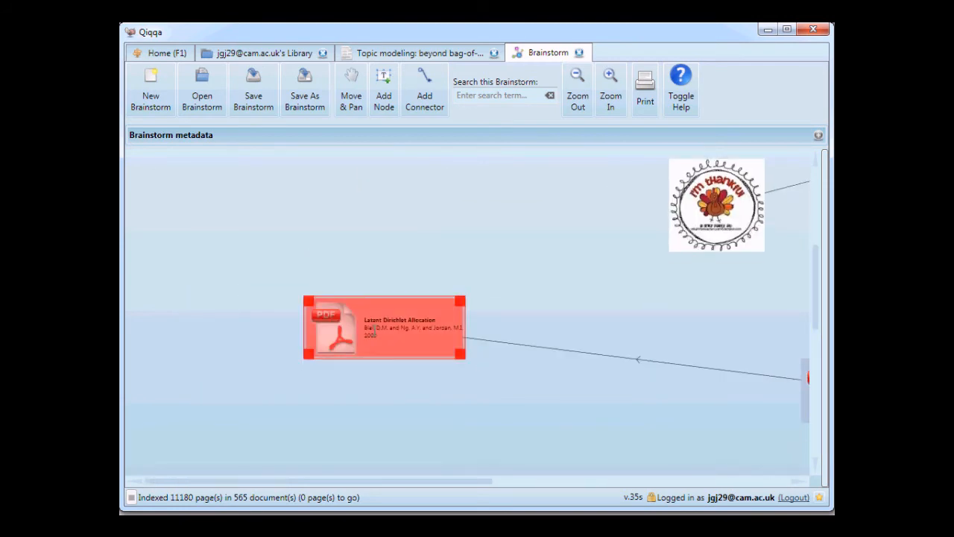
# Expand the "Latent Dirichlet Allocation" paper node into the papers that cite it.
pyautogui.press('i')
pyautogui.scroll(-5, 401, 353)
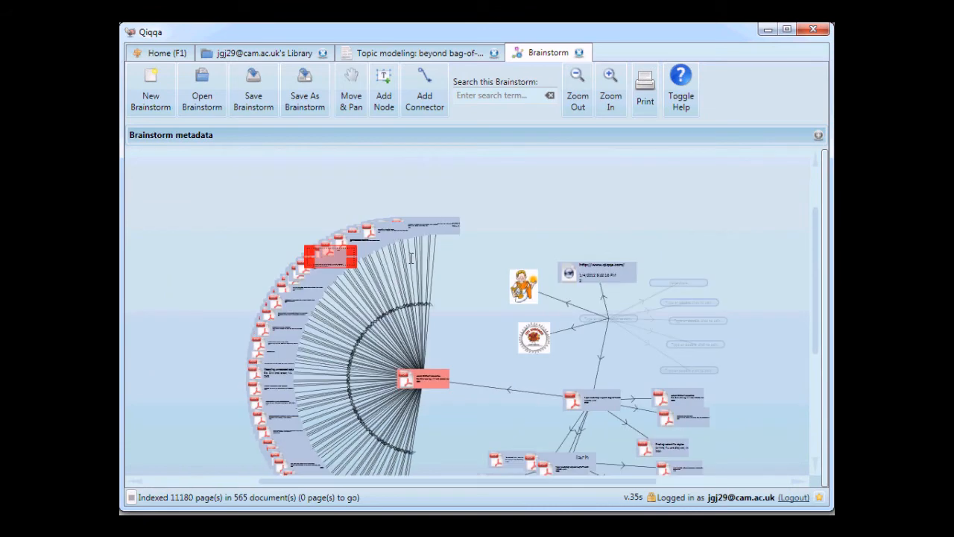
pyautogui.scroll(5, 450, 428)
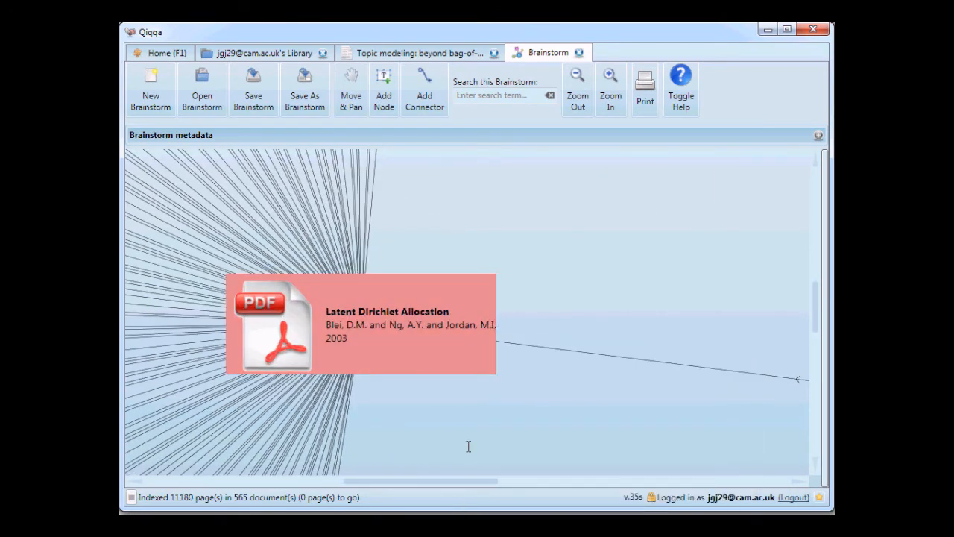
# Move the overlapping paper nodes and the author node apart below the original "Topic modeling: beyond bag-of-words" paper.
pyautogui.scroll(-3, 469, 447)
pyautogui.moveTo(743, 398); pyautogui.dragTo(407, 303)
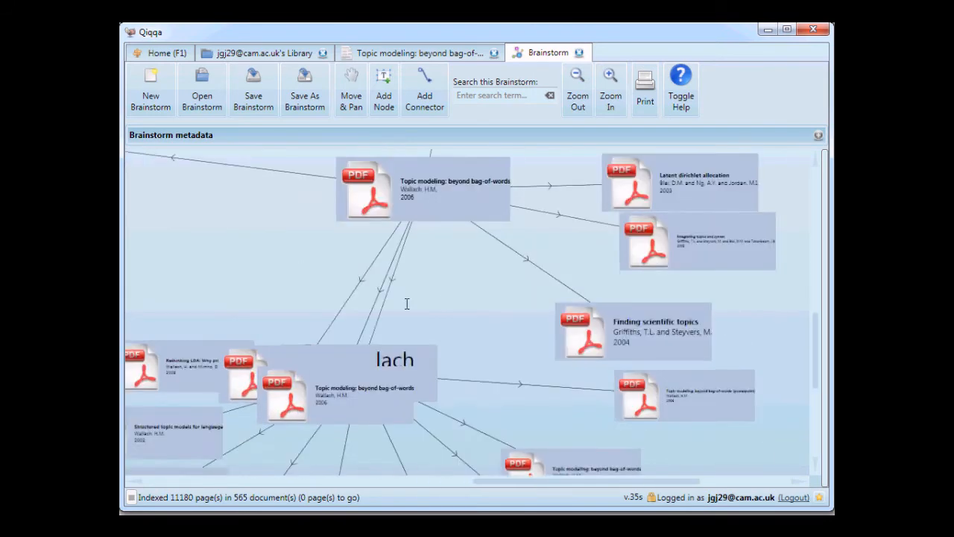
pyautogui.scroll(-3, 432, 315)
pyautogui.moveTo(396, 358); pyautogui.dragTo(453, 297)
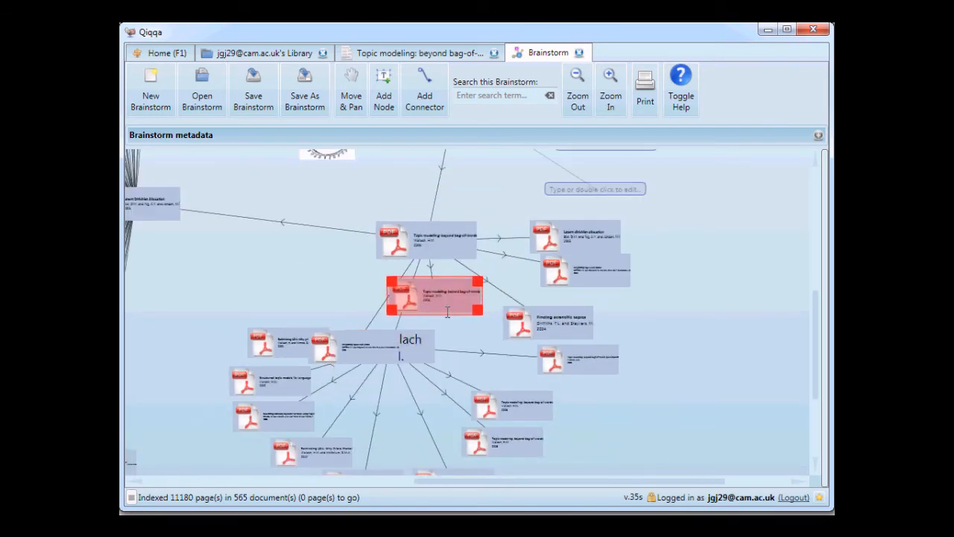
pyautogui.moveTo(421, 340); pyautogui.dragTo(626, 419)
pyautogui.moveTo(453, 298); pyautogui.dragTo(263, 274)
pyautogui.moveTo(456, 369); pyautogui.dragTo(272, 219)
pyautogui.scroll(4, 475, 365)
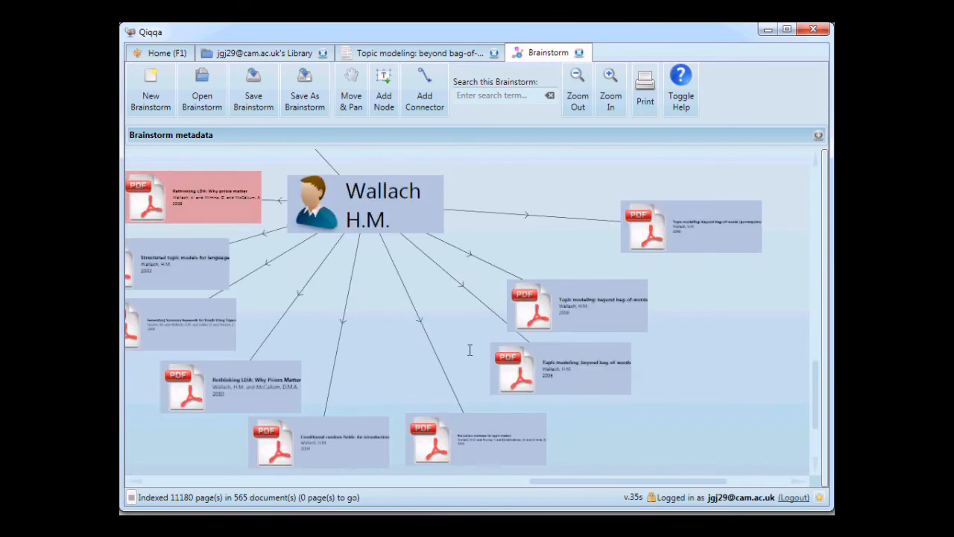
# Expand a "Topic modeling: beyond bag-of-words" node in the author's fan into its tags and place the lda and evaluation tags to its right.
pyautogui.moveTo(739, 297); pyautogui.dragTo(566, 364)
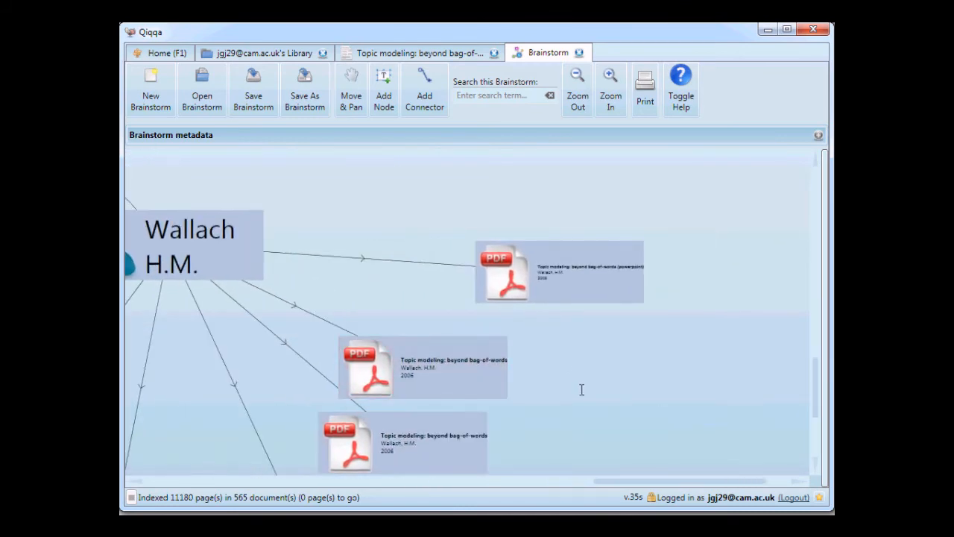
pyautogui.scroll(2, 582, 390)
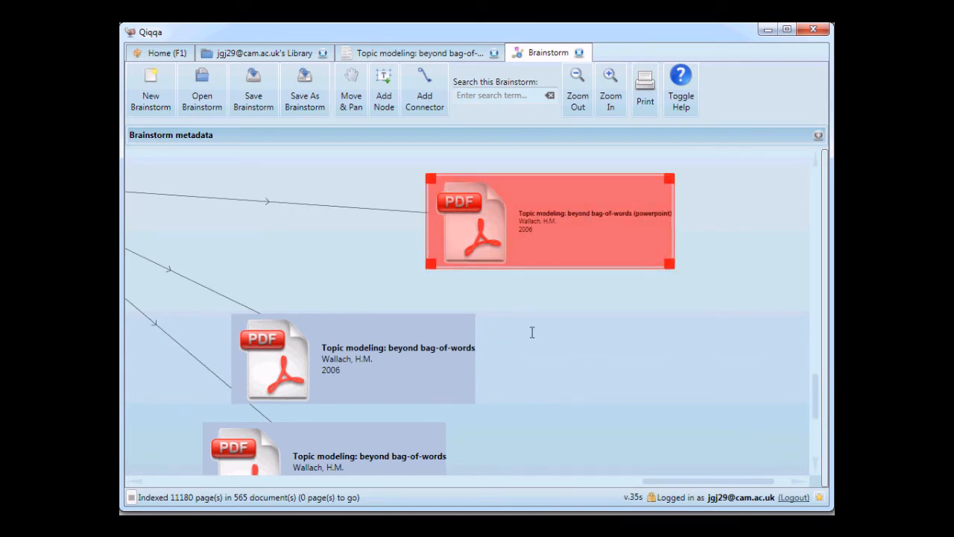
pyautogui.click(429, 358)
pyautogui.press('t')
pyautogui.moveTo(428, 358); pyautogui.dragTo(661, 378)
pyautogui.scroll(-3, 663, 380)
pyautogui.moveTo(620, 431); pyautogui.dragTo(421, 344)
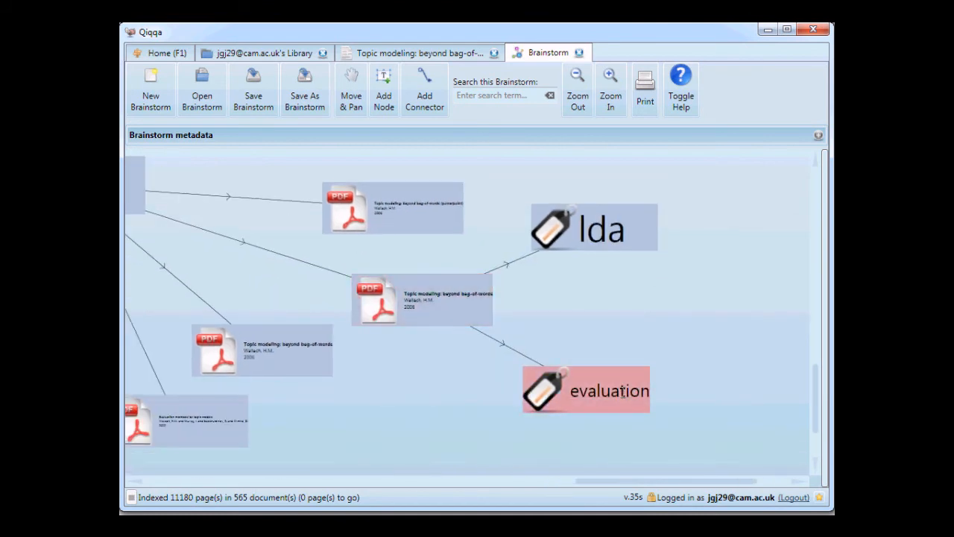
pyautogui.moveTo(623, 391); pyautogui.dragTo(670, 307)
pyautogui.moveTo(624, 241); pyautogui.dragTo(645, 237)
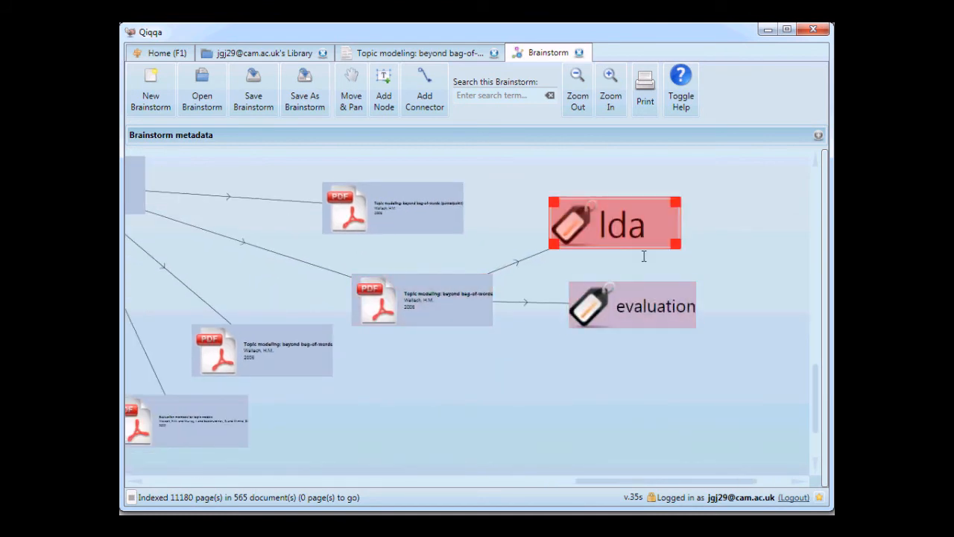
# Expand the same tagged paper node into its automatically generated tags.
pyautogui.click(462, 306)
pyautogui.press('g')
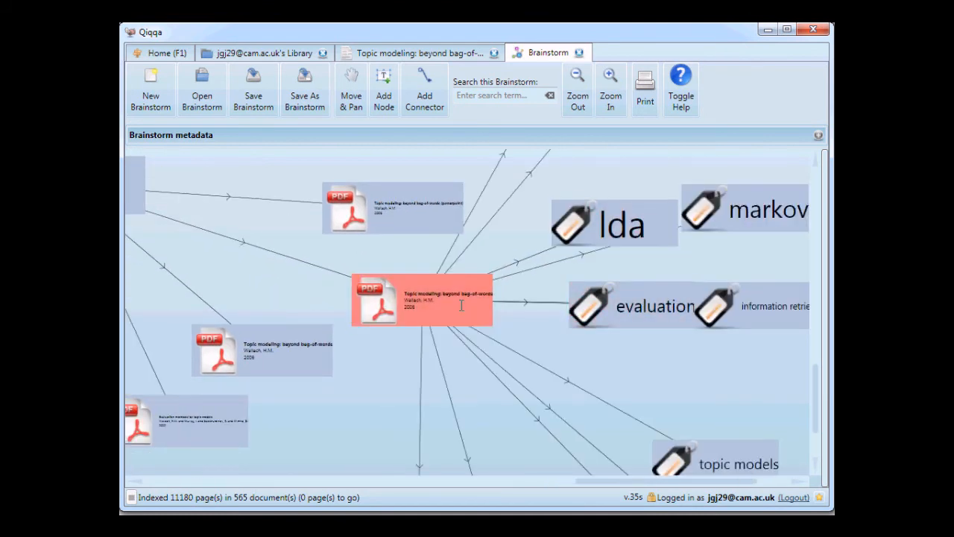
pyautogui.scroll(-3, 635, 354)
pyautogui.moveTo(515, 320); pyautogui.dragTo(565, 330)
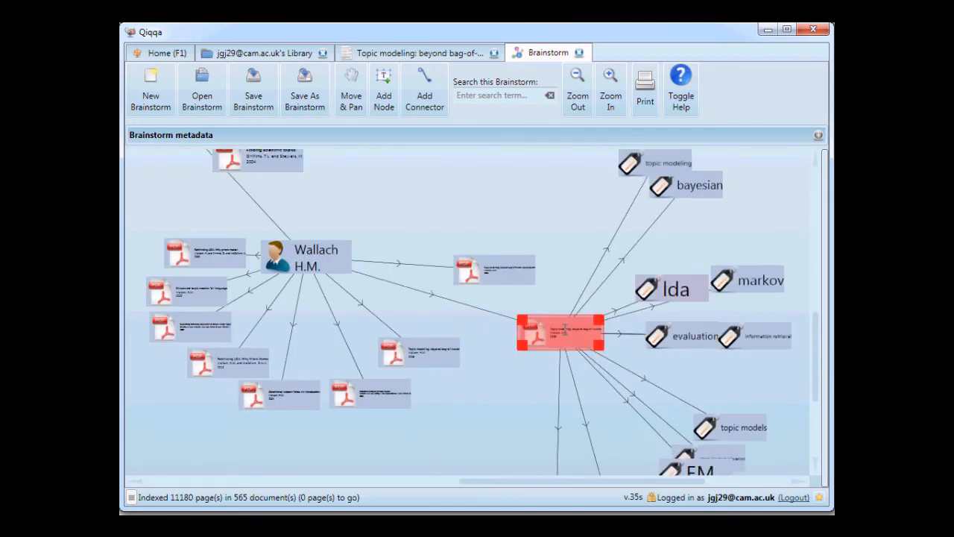
# Spread out the tag nodes to the right of and below the paper, including information retrieval, evaluation, n-gram and topic model.
pyautogui.click(760, 342)
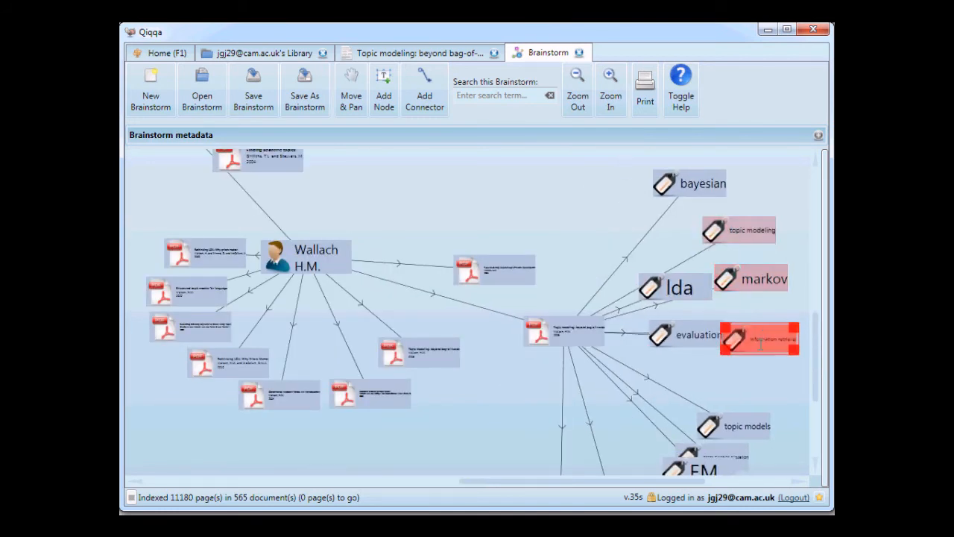
pyautogui.moveTo(761, 344); pyautogui.dragTo(741, 395)
pyautogui.moveTo(709, 336); pyautogui.dragTo(752, 334)
pyautogui.moveTo(792, 391); pyautogui.dragTo(703, 277)
pyautogui.moveTo(633, 362); pyautogui.dragTo(642, 386)
pyautogui.moveTo(637, 345); pyautogui.dragTo(647, 345)
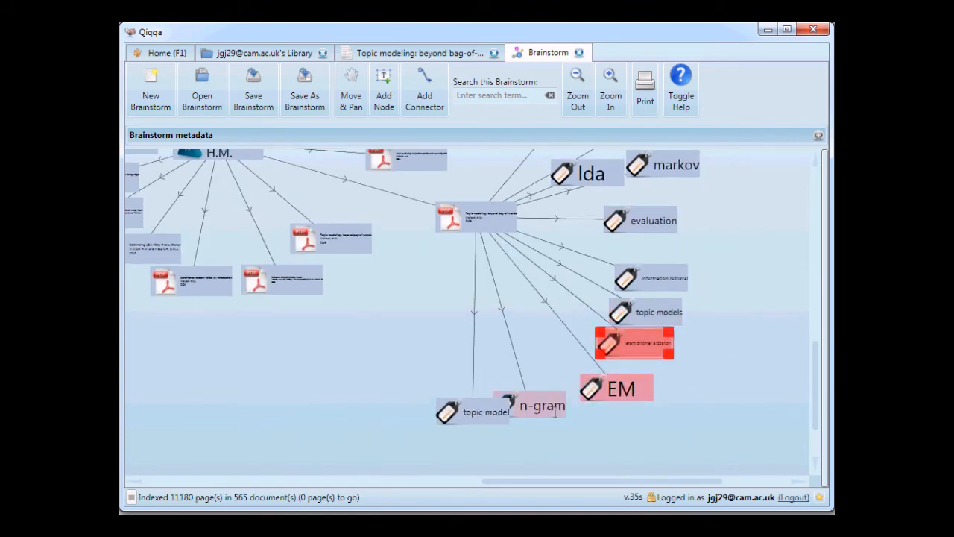
pyautogui.moveTo(555, 412); pyautogui.dragTo(573, 421)
pyautogui.moveTo(477, 414); pyautogui.dragTo(451, 427)
pyautogui.moveTo(671, 285); pyautogui.dragTo(678, 278)
# Enlarge the latent dirichlet allocation tag node and separate the topic modeling, markov and lda tags.
pyautogui.click(662, 346)
pyautogui.moveTo(671, 355); pyautogui.dragTo(713, 359)
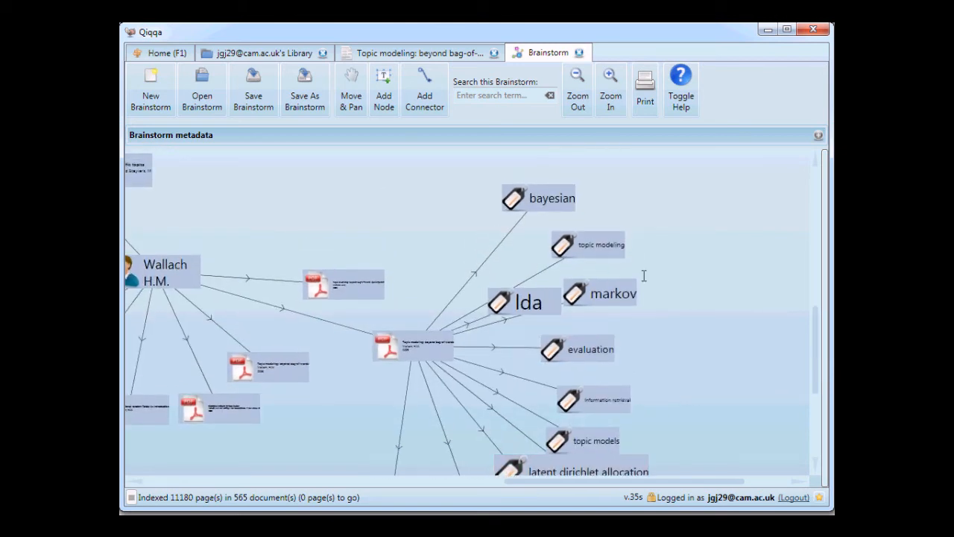
pyautogui.moveTo(594, 254); pyautogui.dragTo(617, 249)
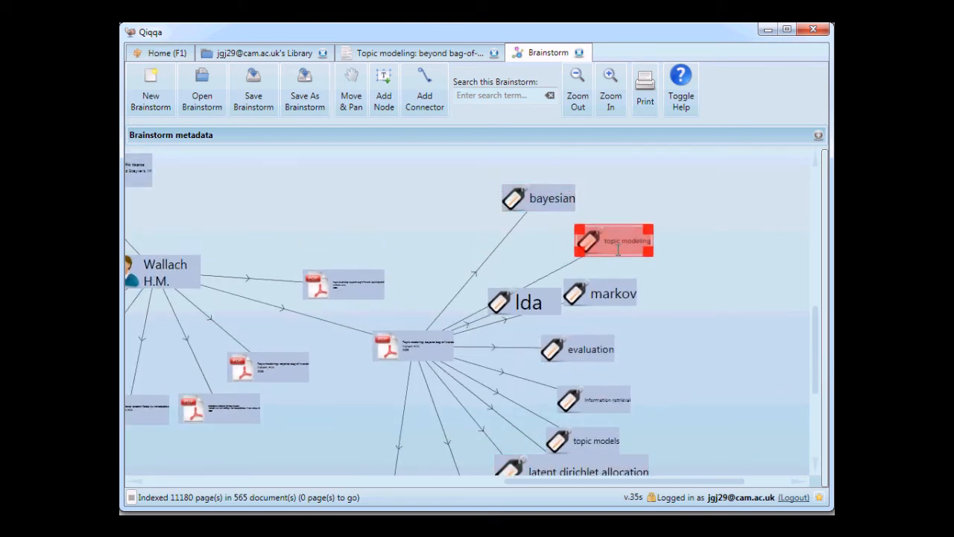
pyautogui.moveTo(612, 296); pyautogui.dragTo(642, 313)
pyautogui.moveTo(538, 301); pyautogui.dragTo(670, 270)
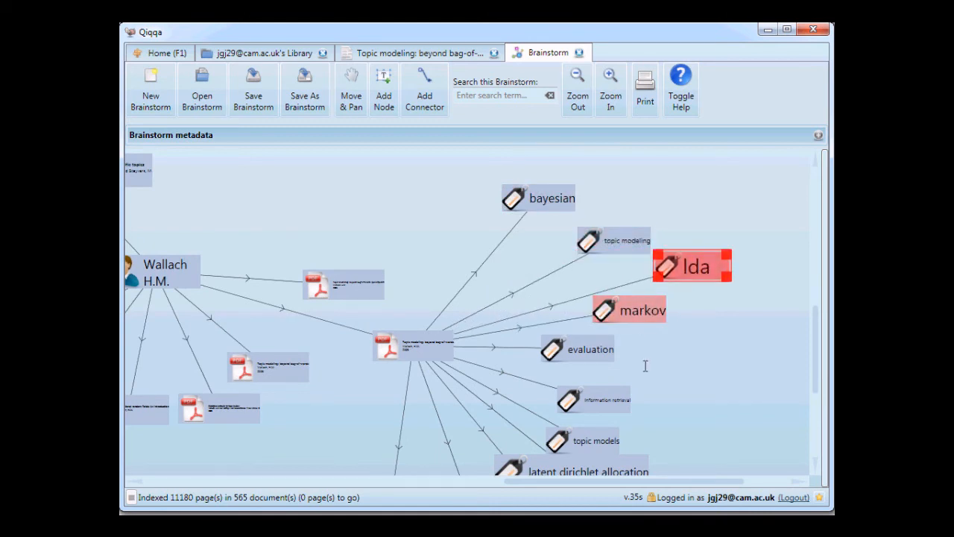
# Move the information retrieval tag away from the other tags and expand it into its associated papers.
pyautogui.moveTo(644, 364); pyautogui.dragTo(590, 294)
pyautogui.click(570, 325)
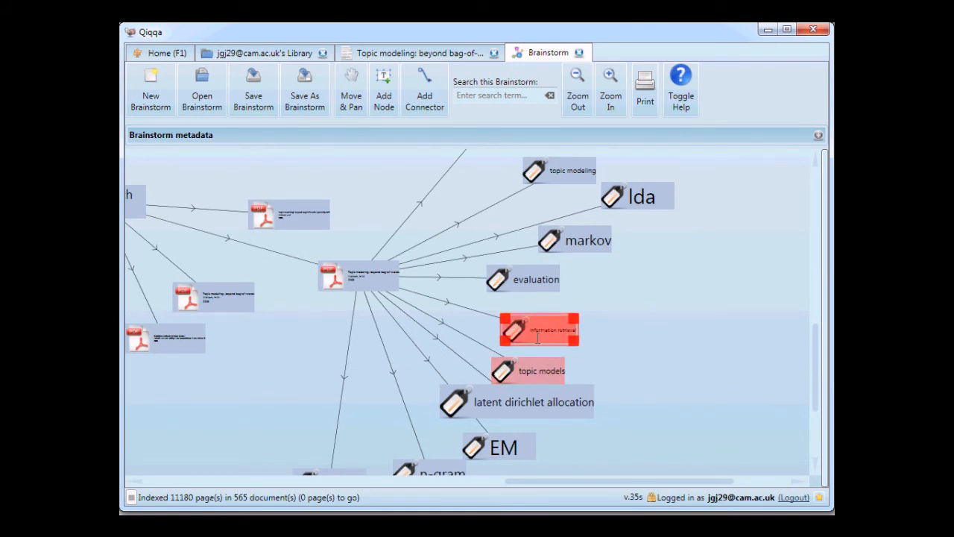
pyautogui.doubleClick(537, 337)
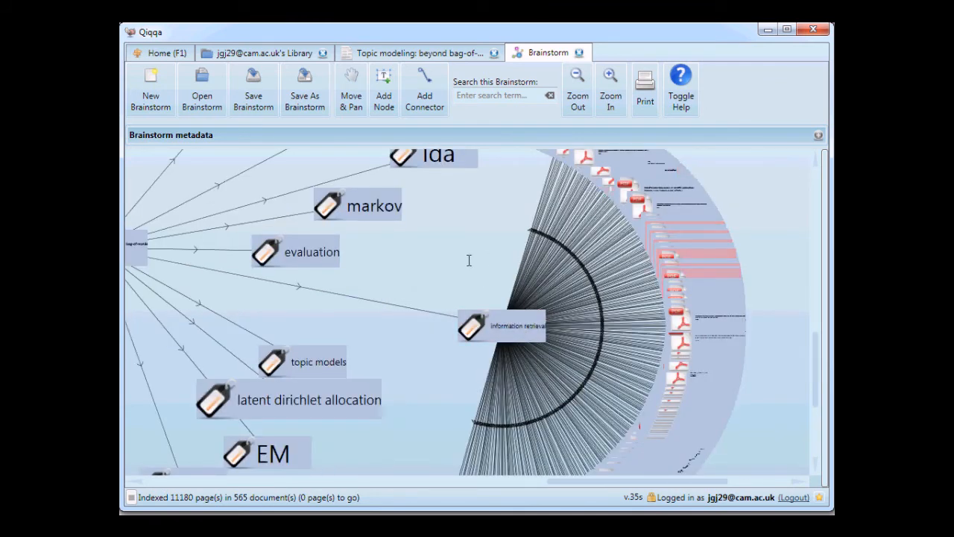
# Survey the whole brainstorm, from the linked images and papers to the author, tags and large paper fans.
pyautogui.scroll(-5, 289, 282)
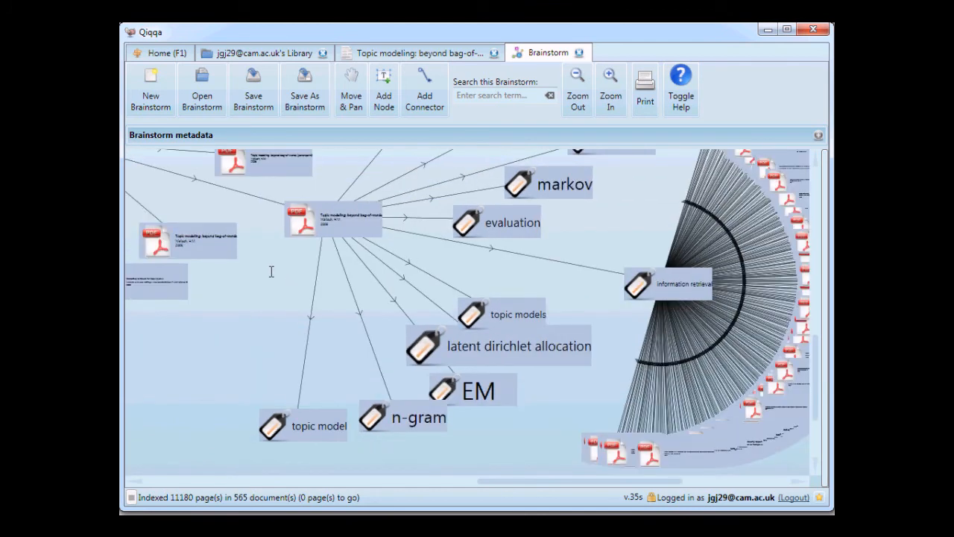
pyautogui.moveTo(283, 288); pyautogui.dragTo(459, 375)
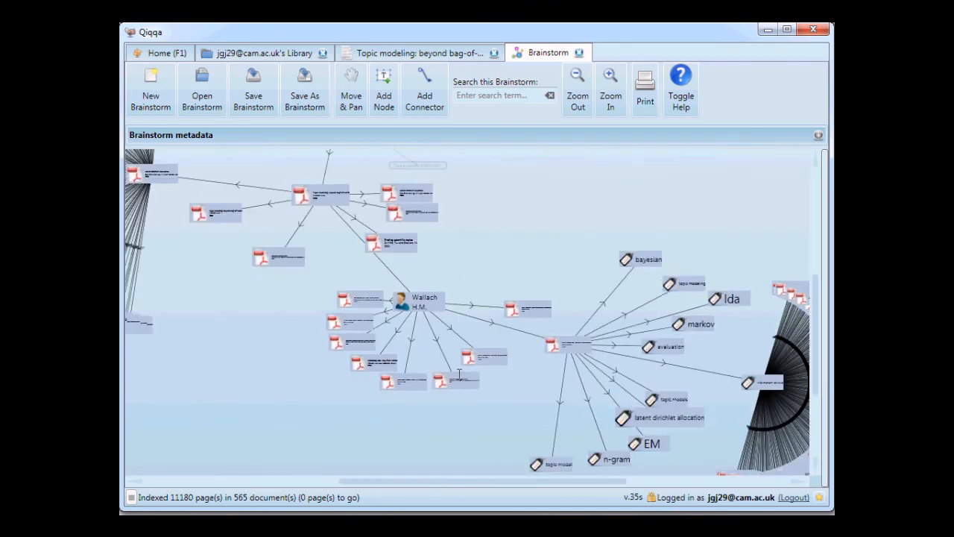
pyautogui.scroll(-5, 325, 358)
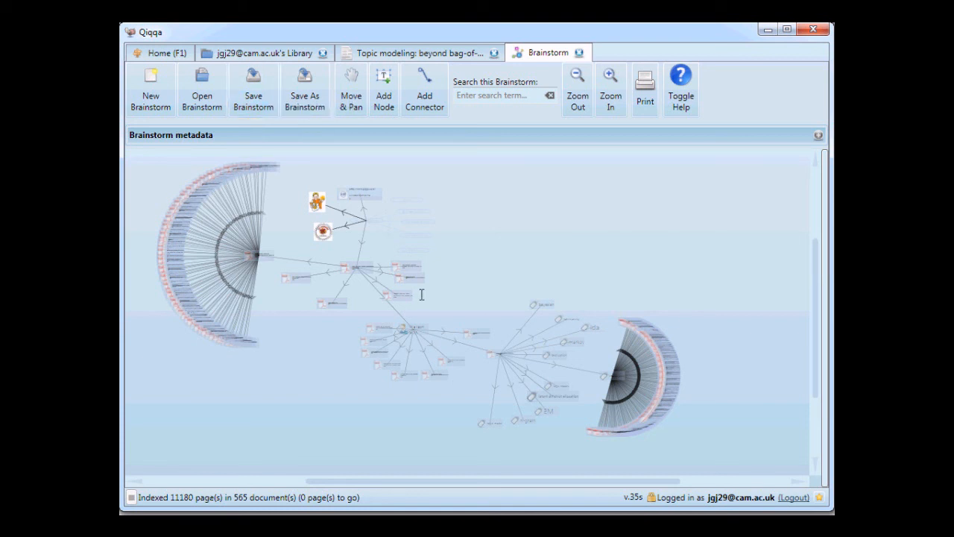
pyautogui.scroll(5, 421, 295)
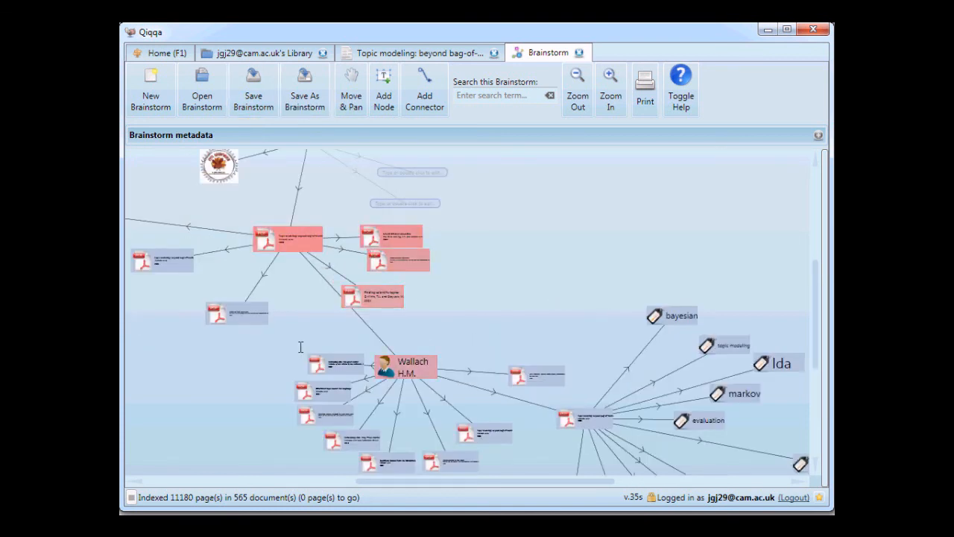